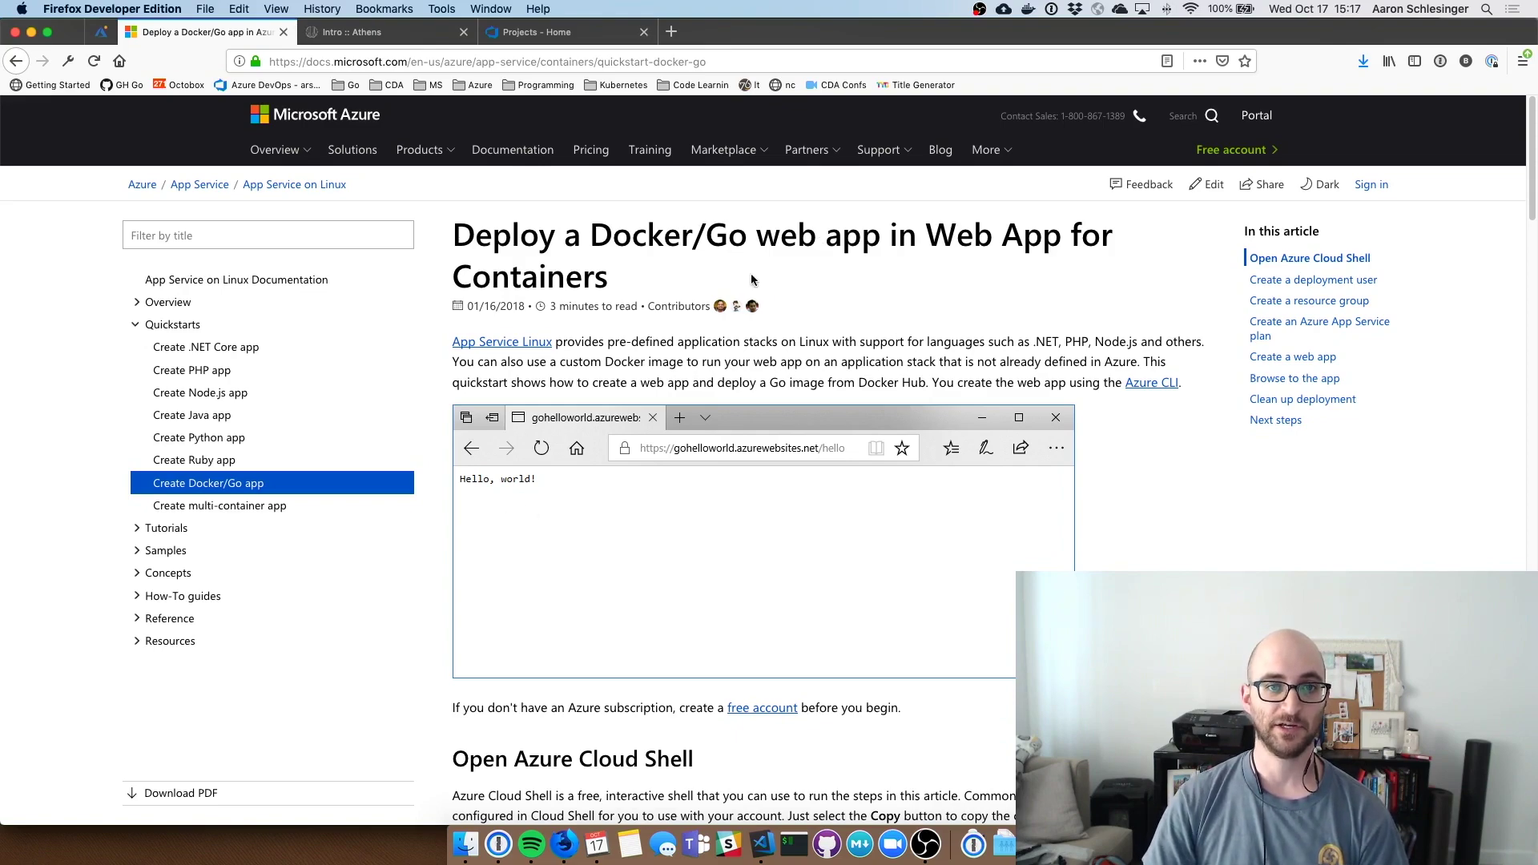
scroll(783, 358, "down", 1)
scroll(776, 372, "down", 5)
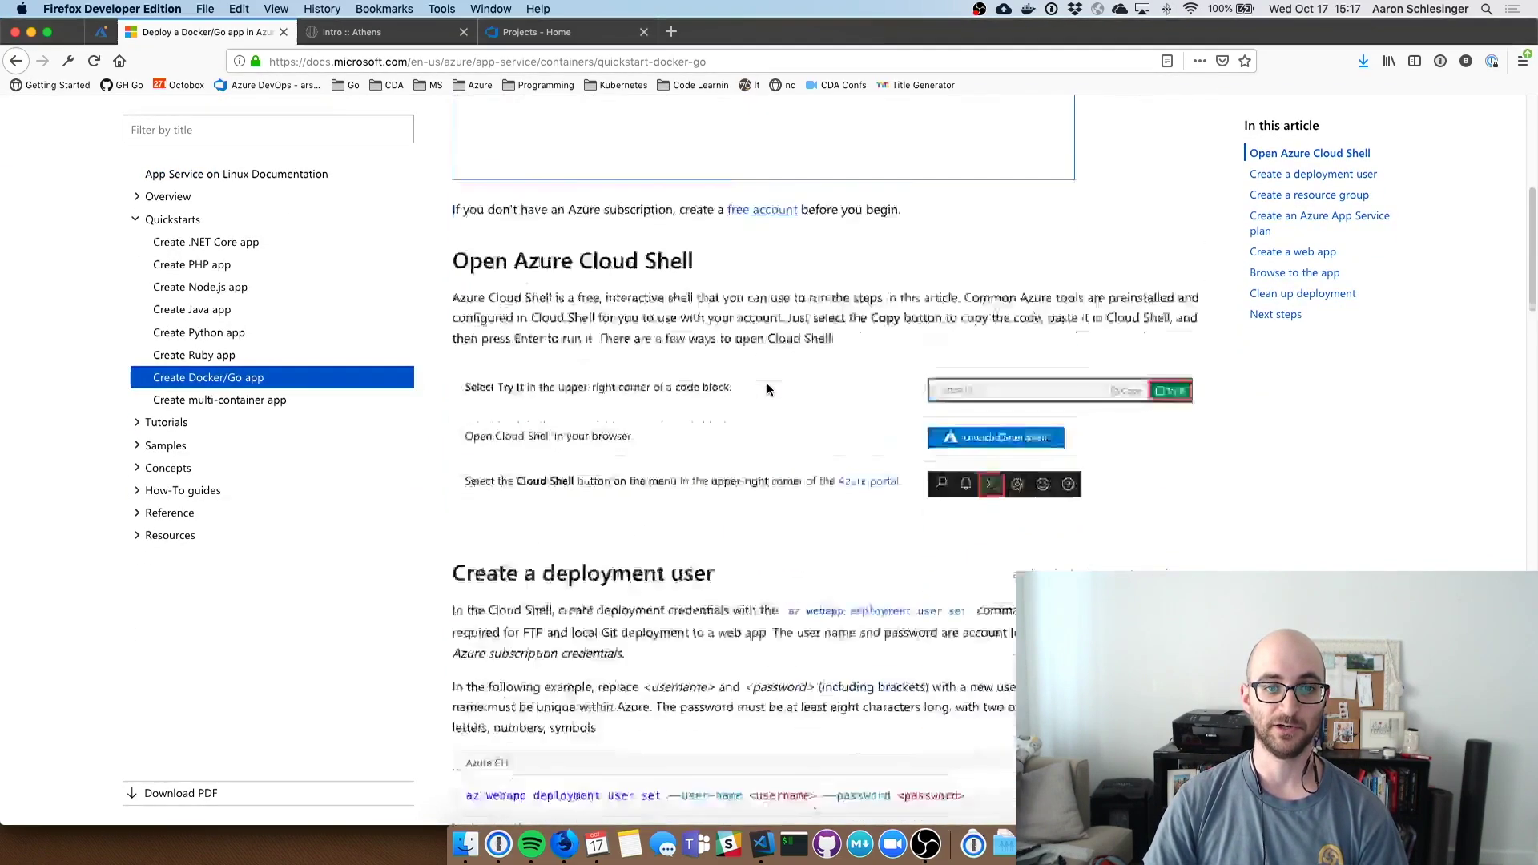
scroll(767, 384, "down", 2)
scroll(765, 389, "down", 1)
scroll(764, 390, "up", 4)
scroll(764, 390, "up", 3)
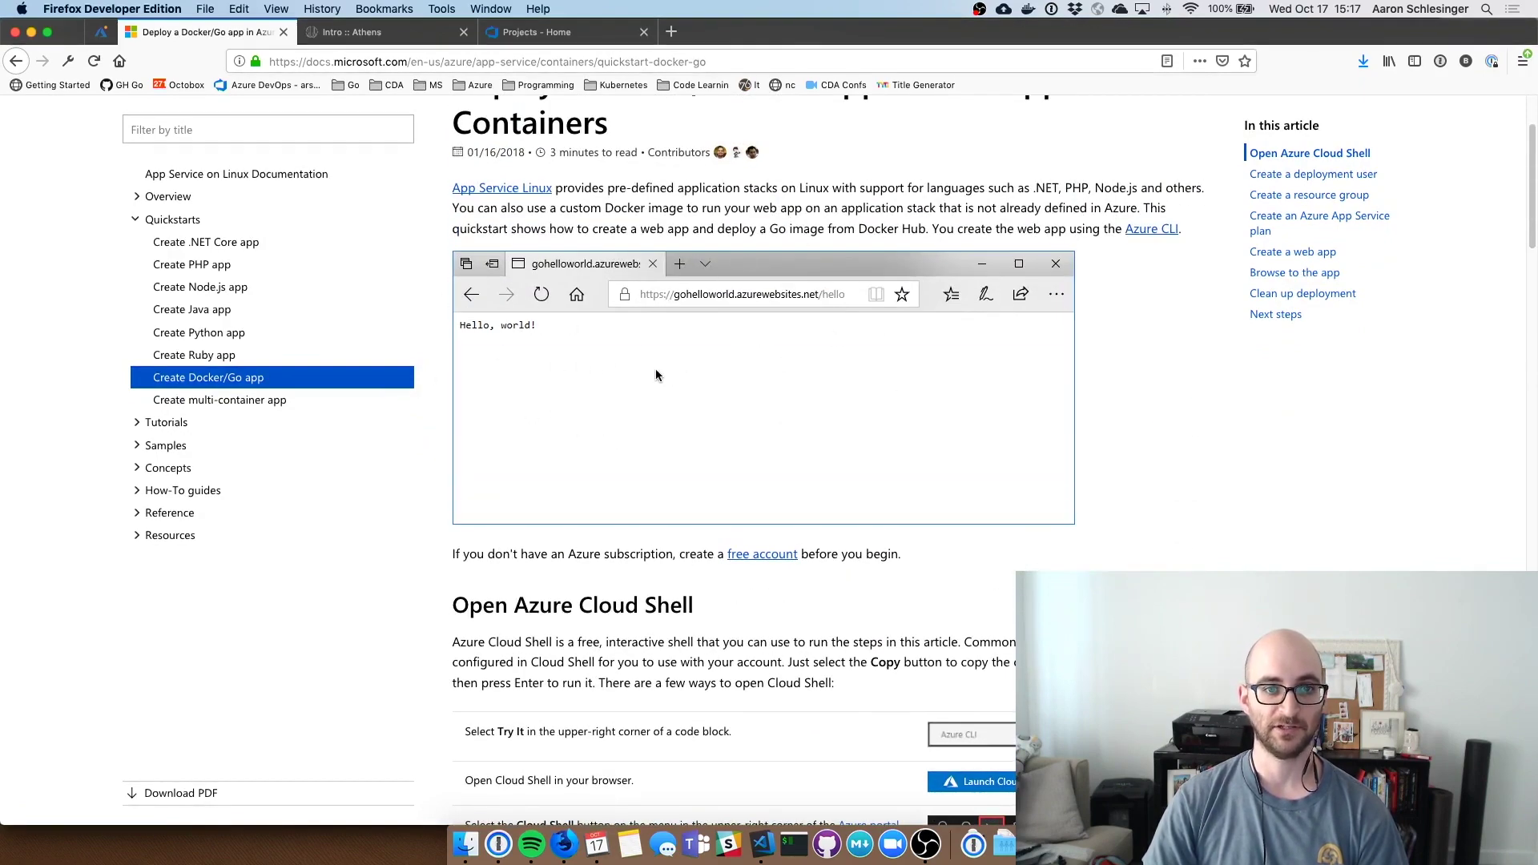
scroll(707, 400, "down", 1)
scroll(708, 401, "down", 2)
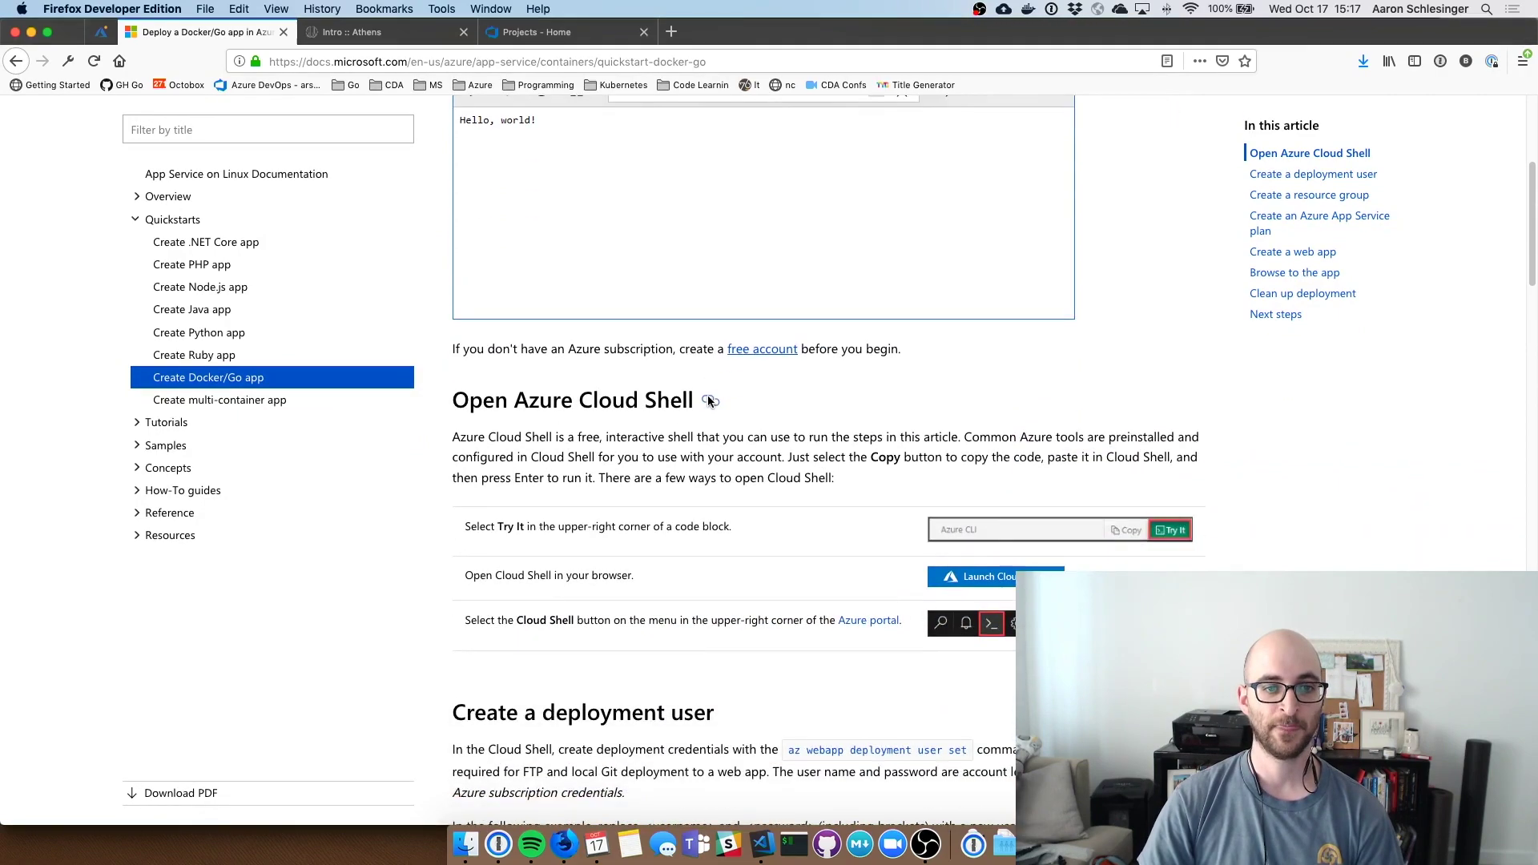
scroll(708, 401, "down", 3)
scroll(708, 401, "down", 2)
scroll(708, 400, "down", 2)
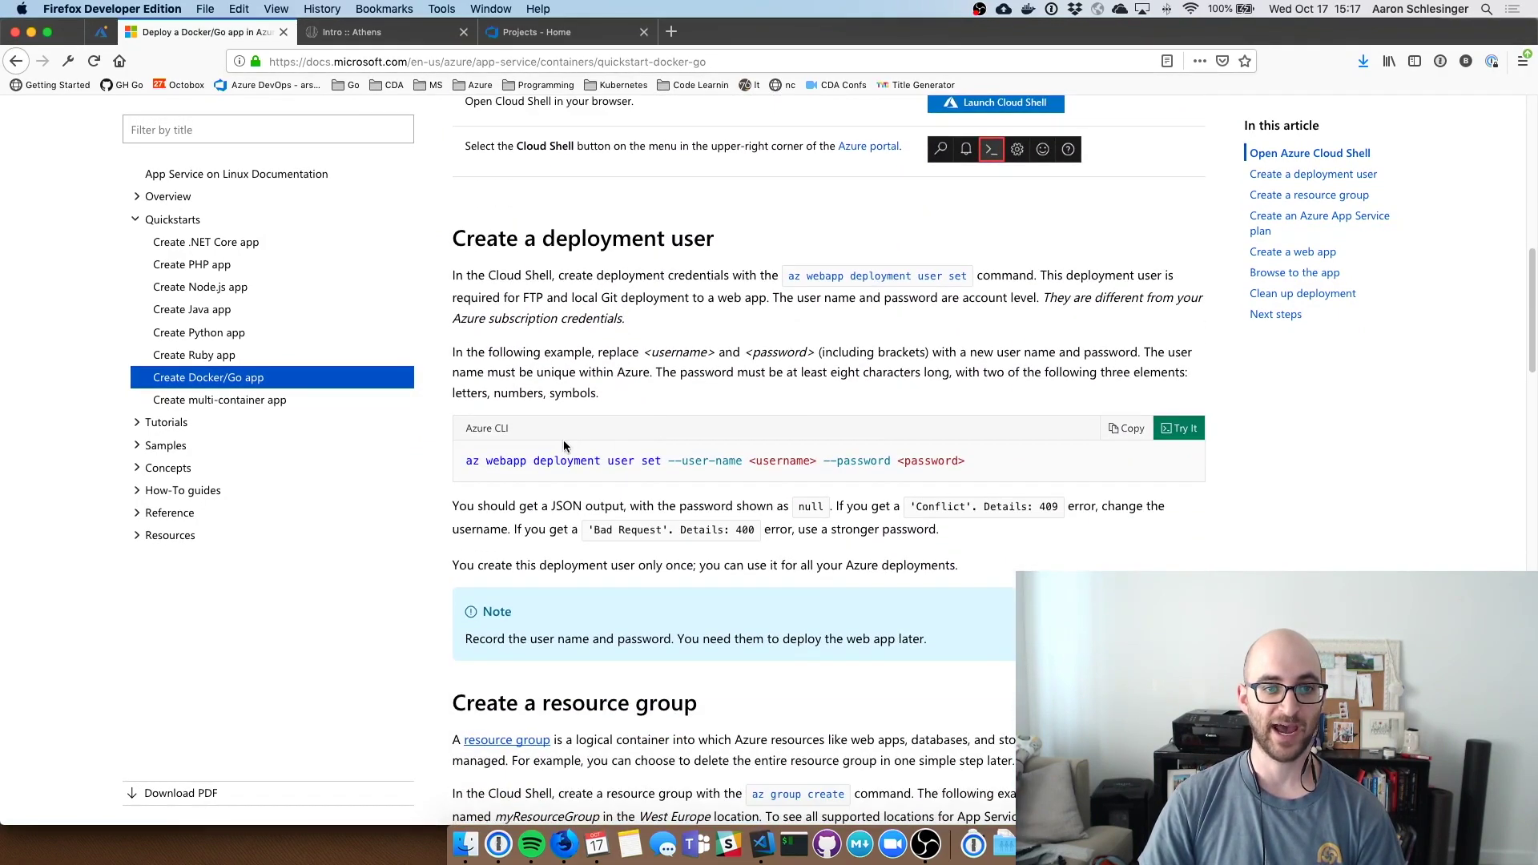
scroll(564, 446, "down", 5)
scroll(653, 450, "down", 3)
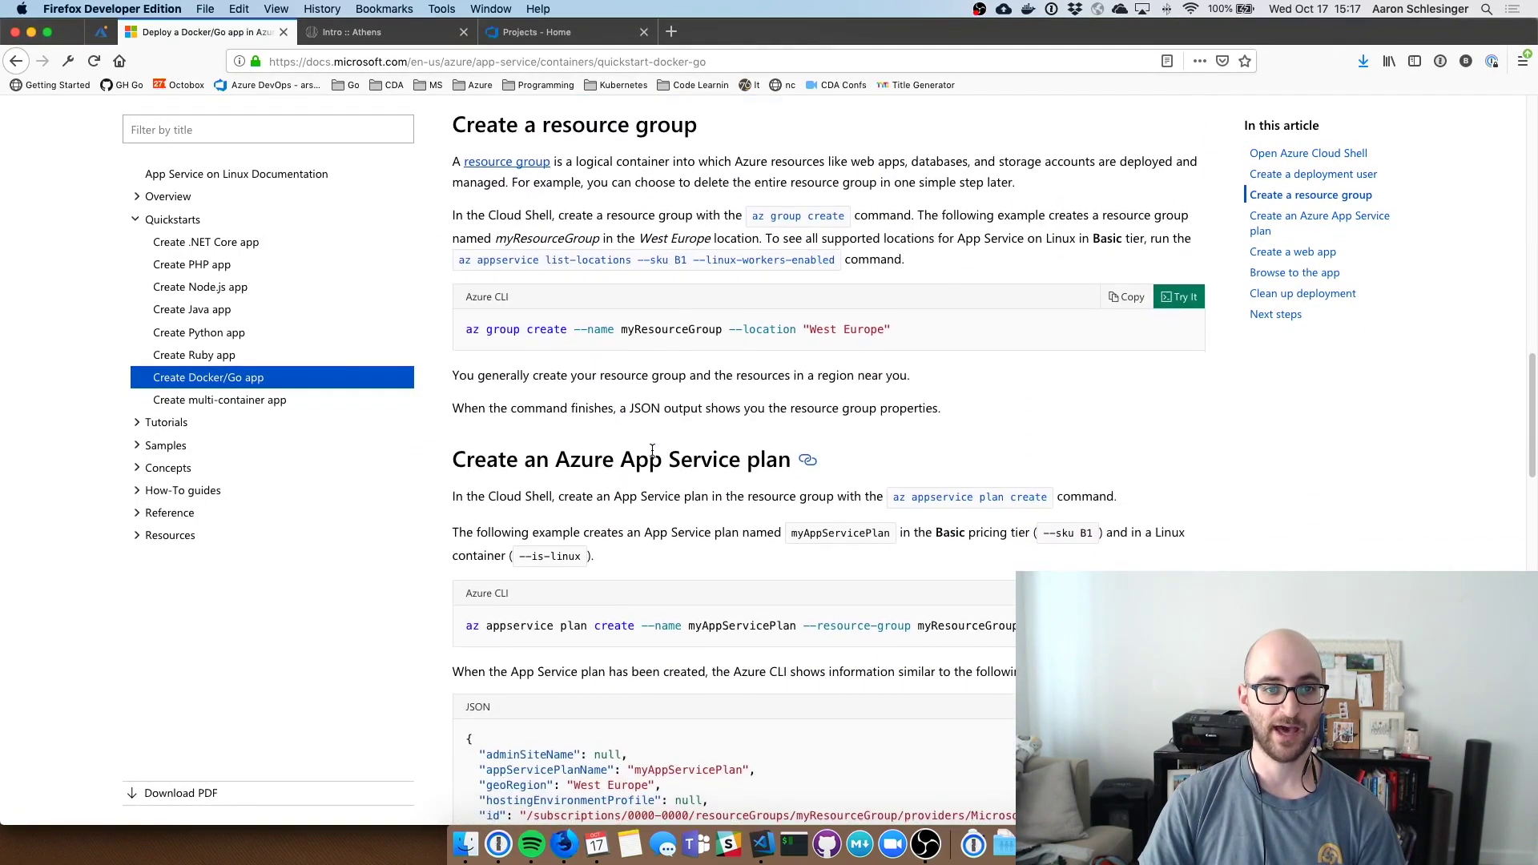
scroll(654, 451, "down", 3)
scroll(654, 451, "down", 5)
scroll(652, 451, "down", 2)
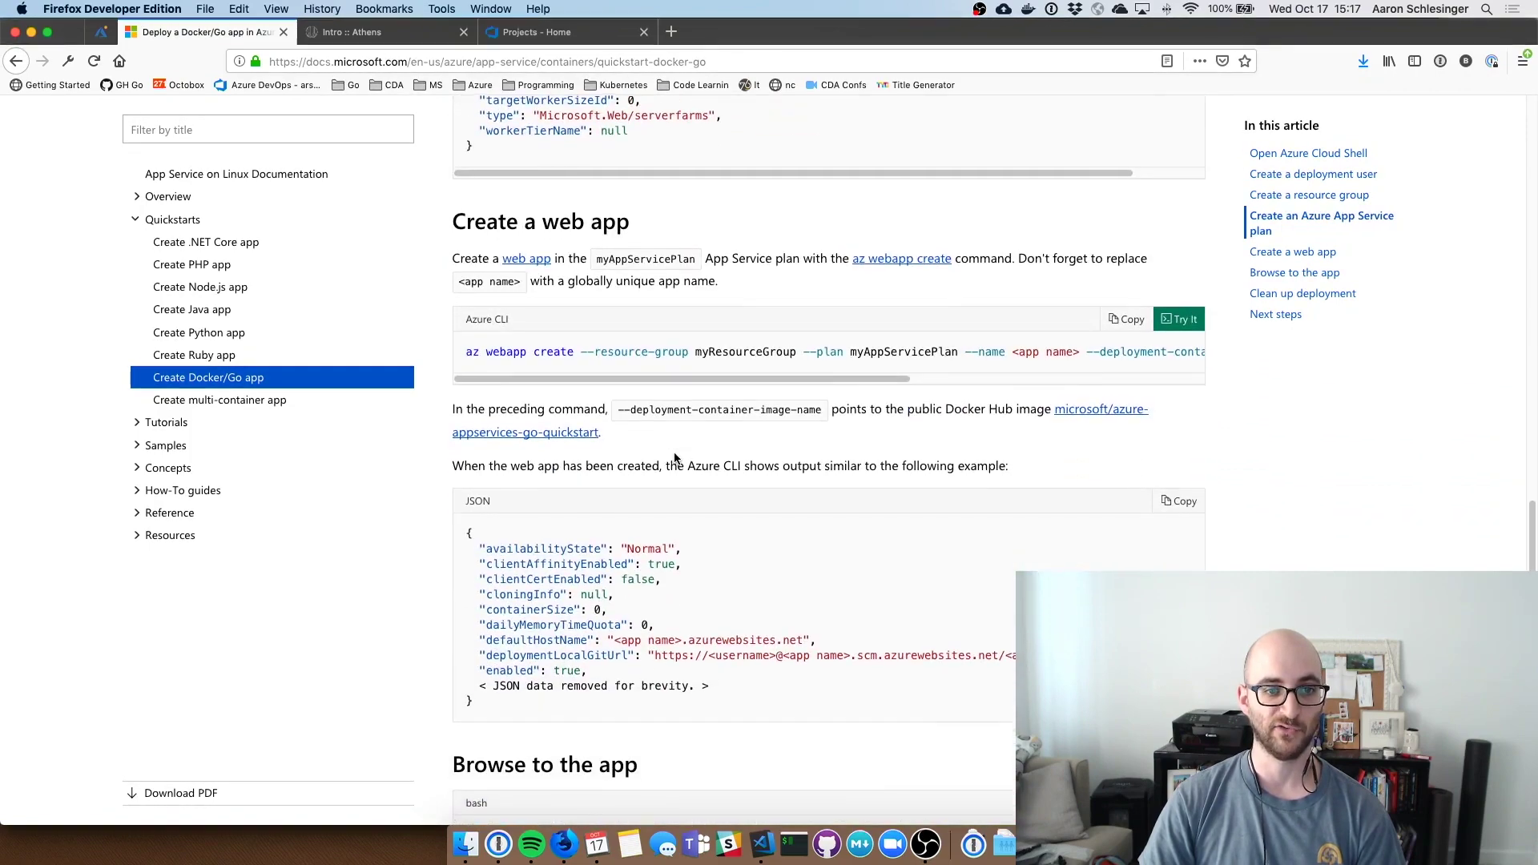
scroll(674, 457, "down", 2)
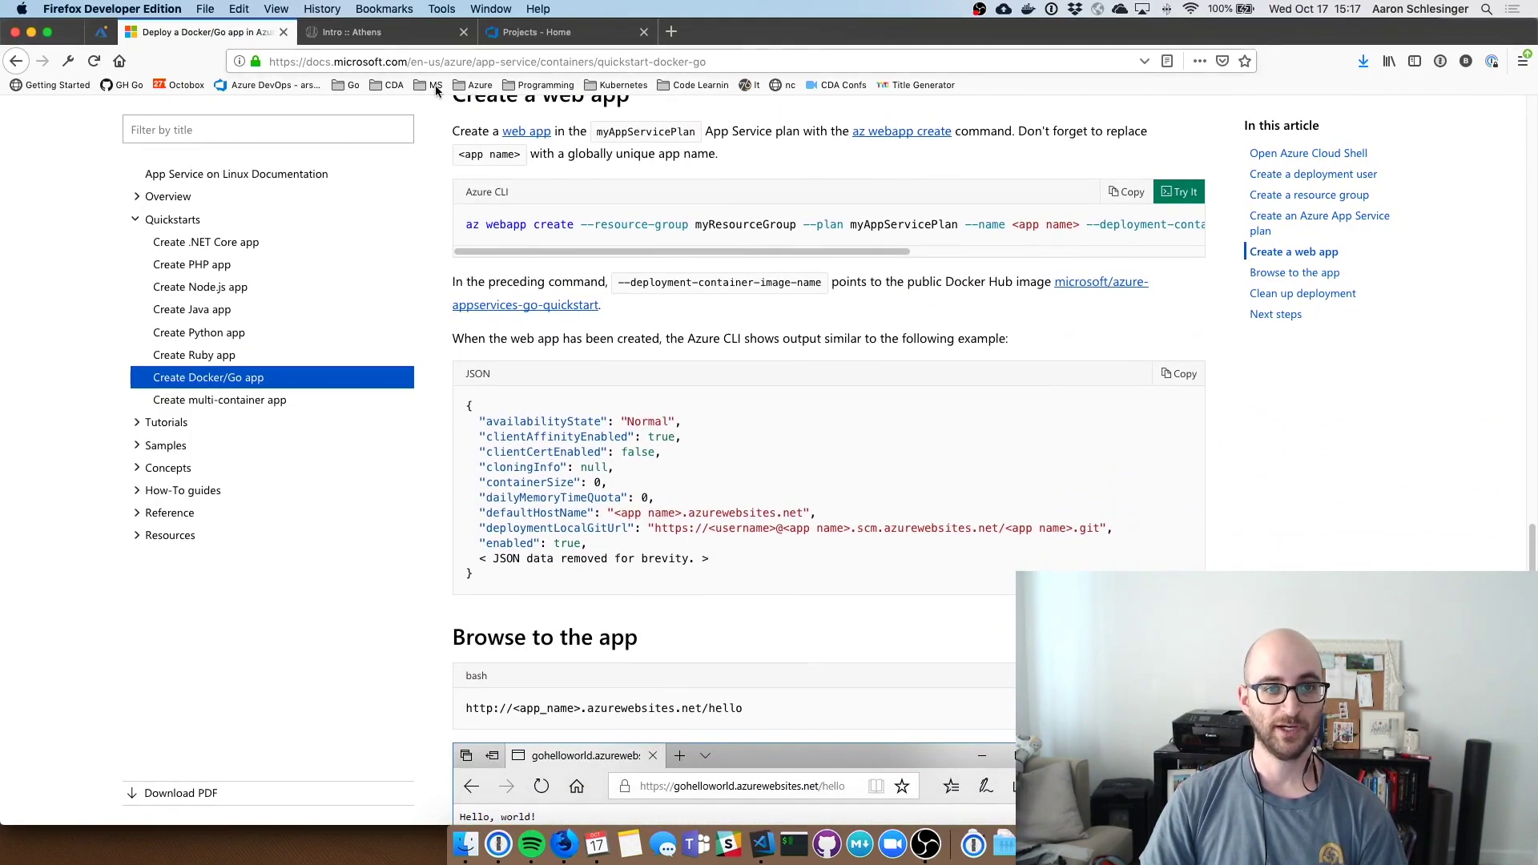
Step: View the Athens intro page on docs.gomods.io, then return to the empty App Services list
left_click(380, 36)
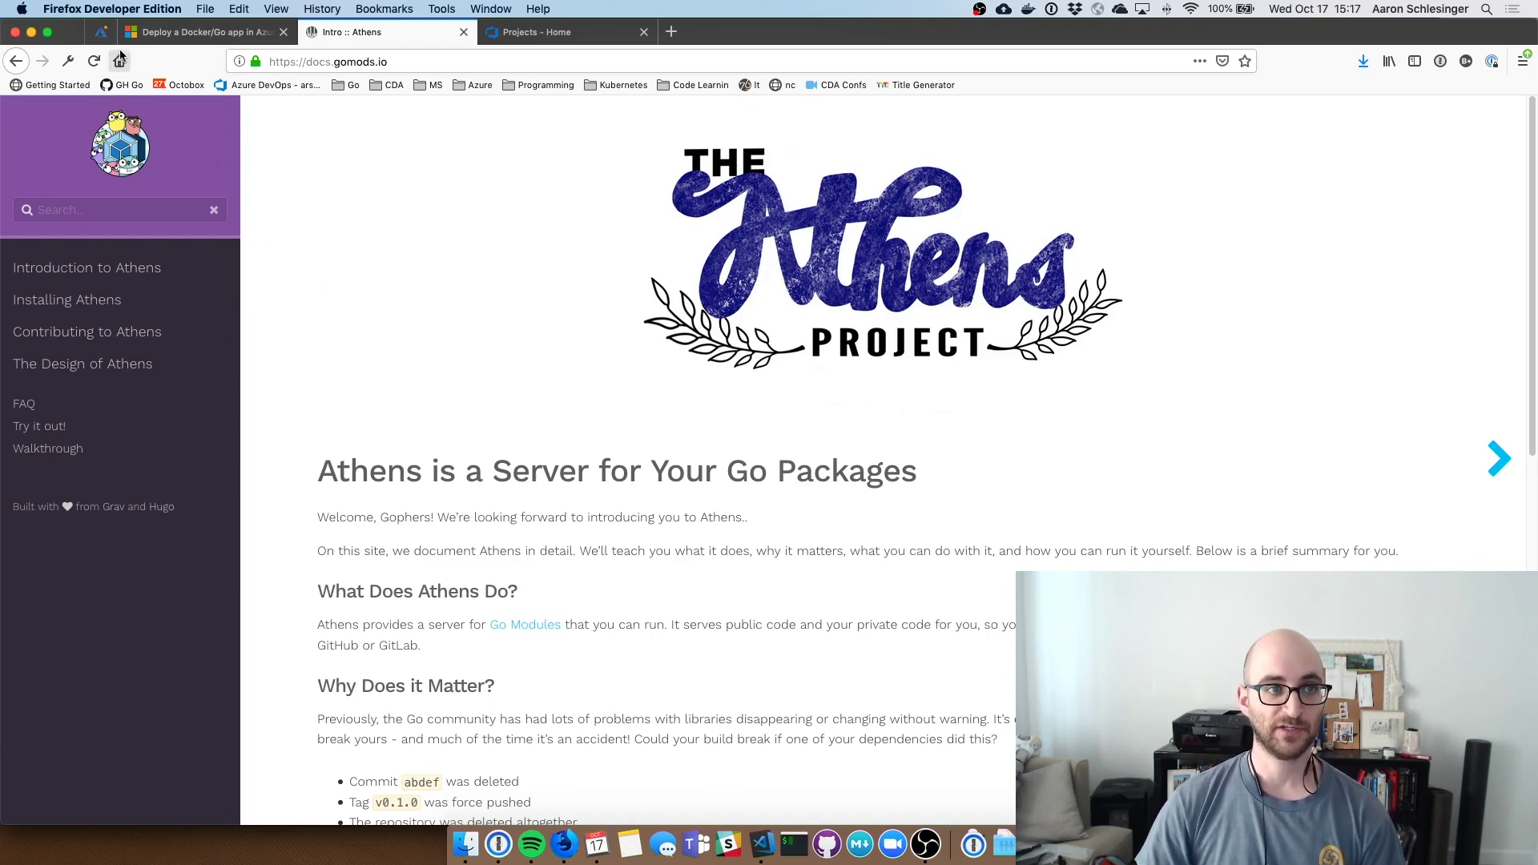
left_click(145, 33)
left_click(388, 210)
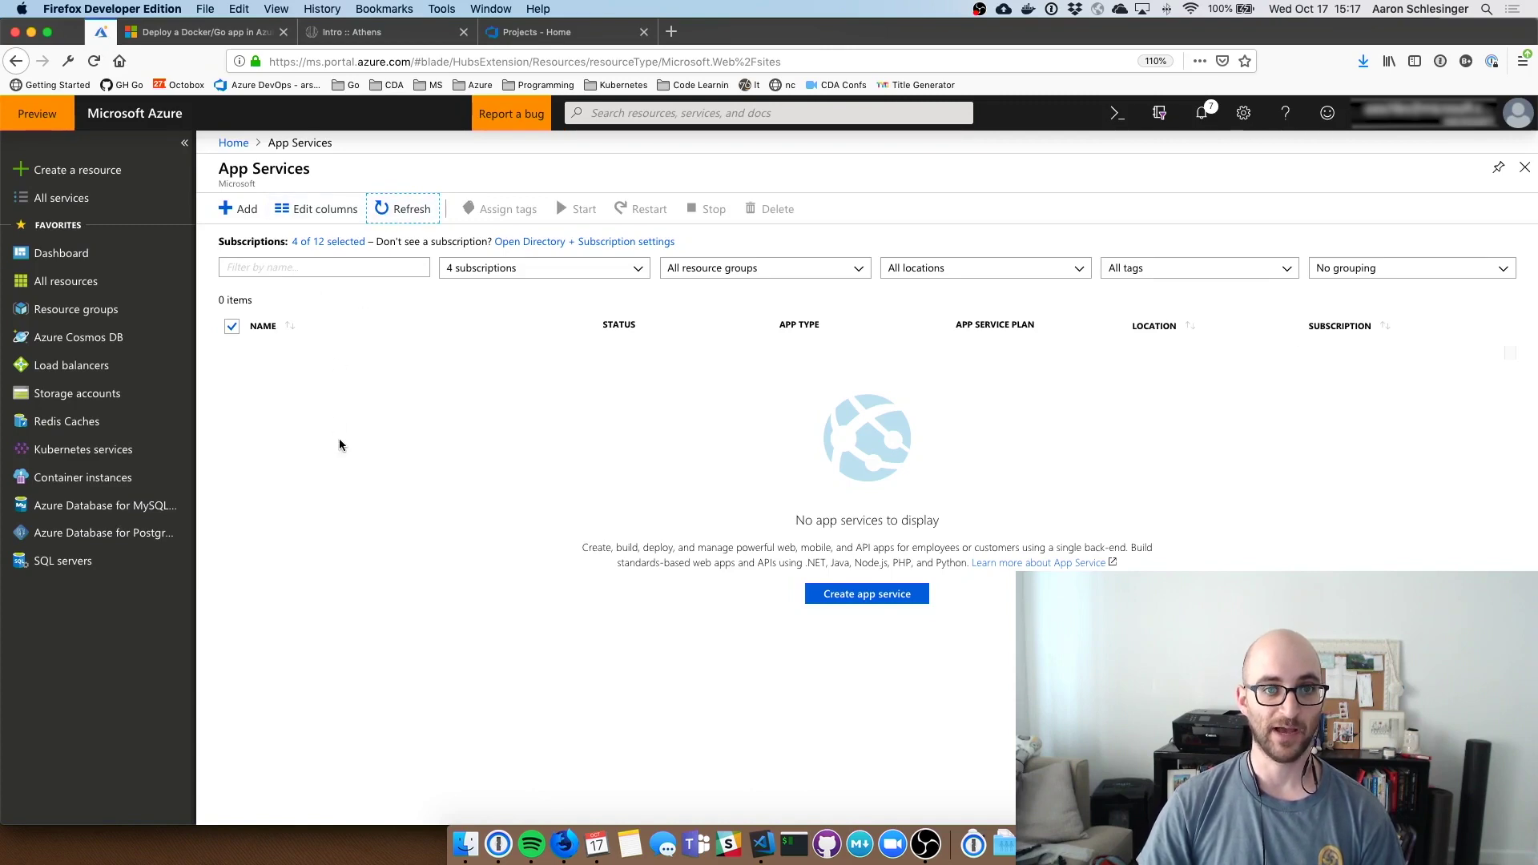
left_click(413, 210)
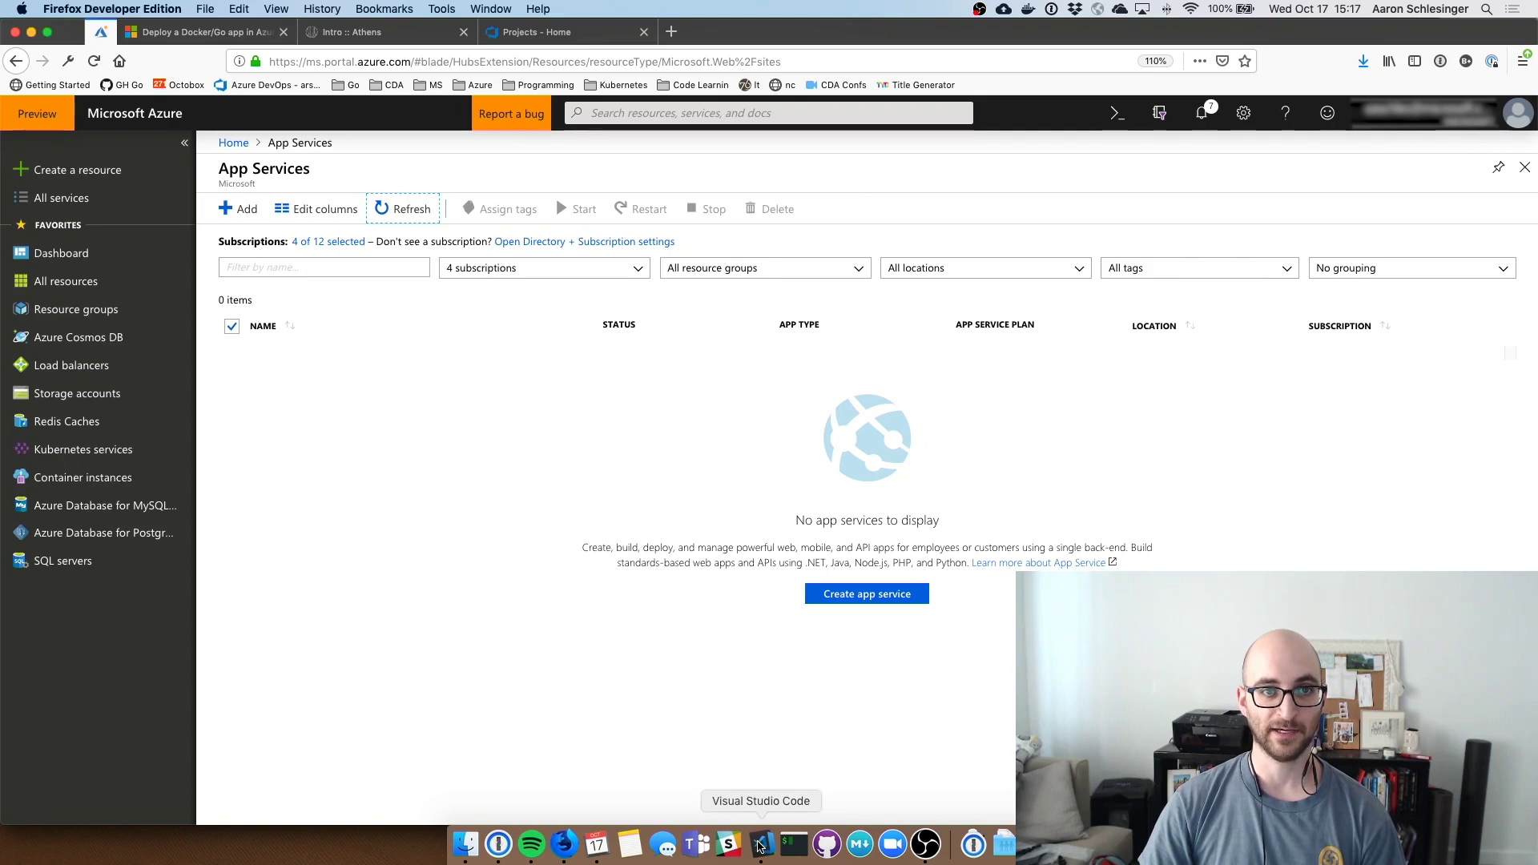
left_click(760, 847)
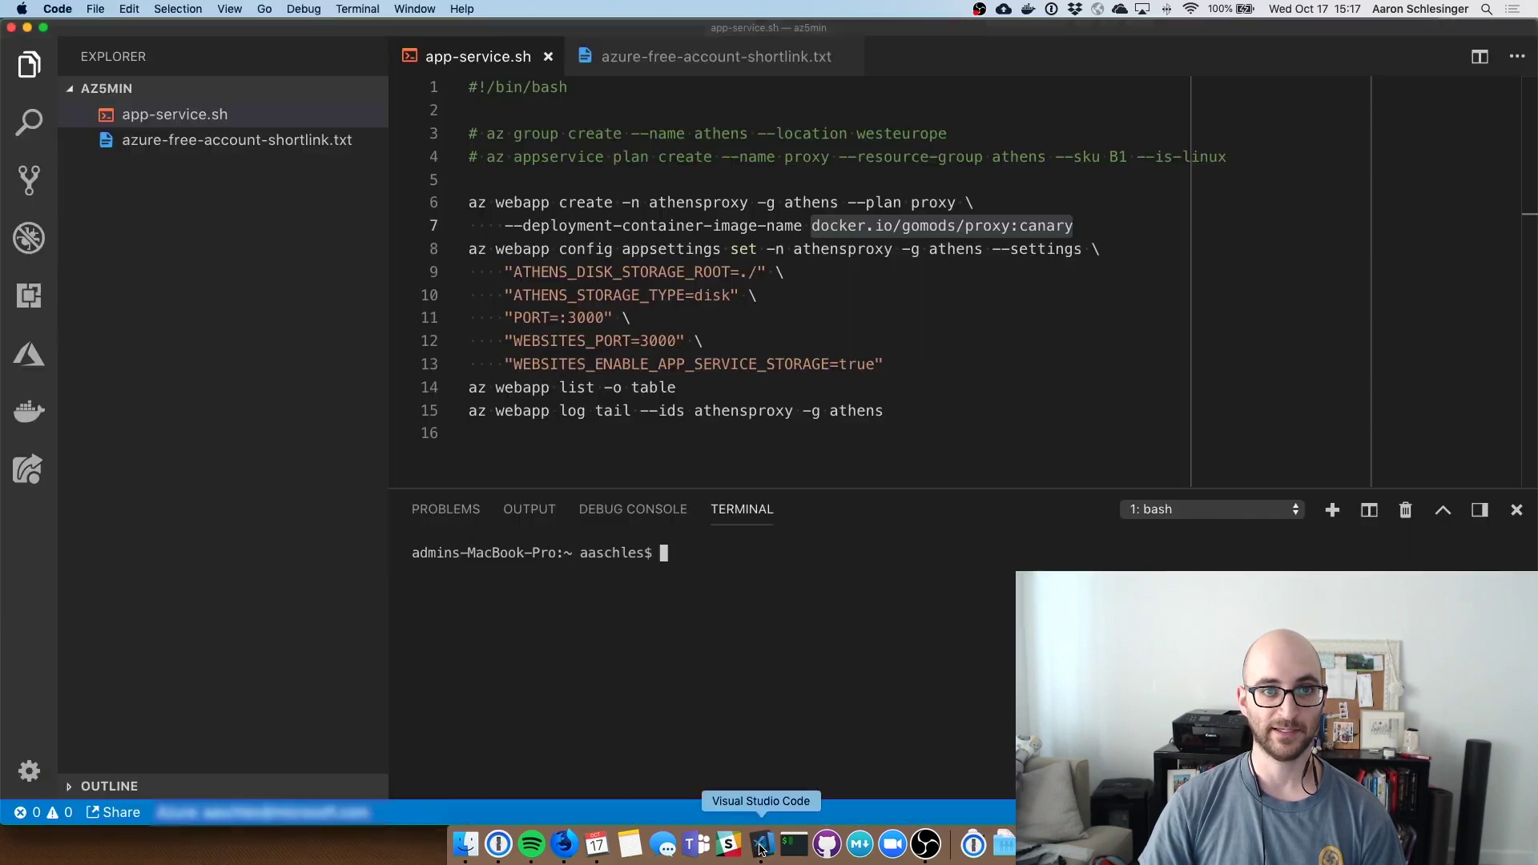
Step: Highlight the athensproxy name and the az webapp create command on lines 6–7
double_click(669, 203)
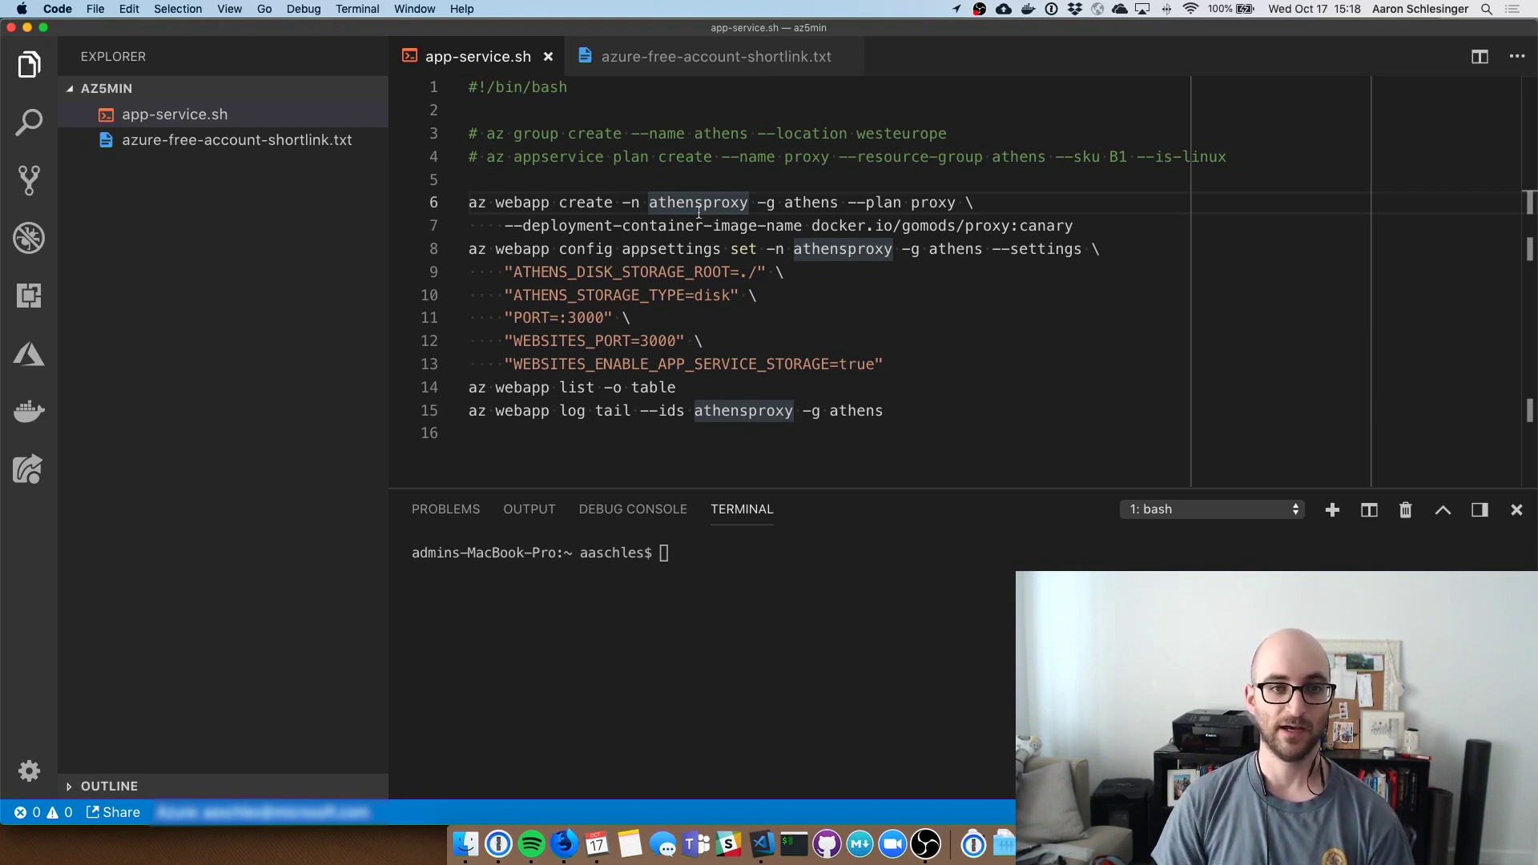
key("Home")
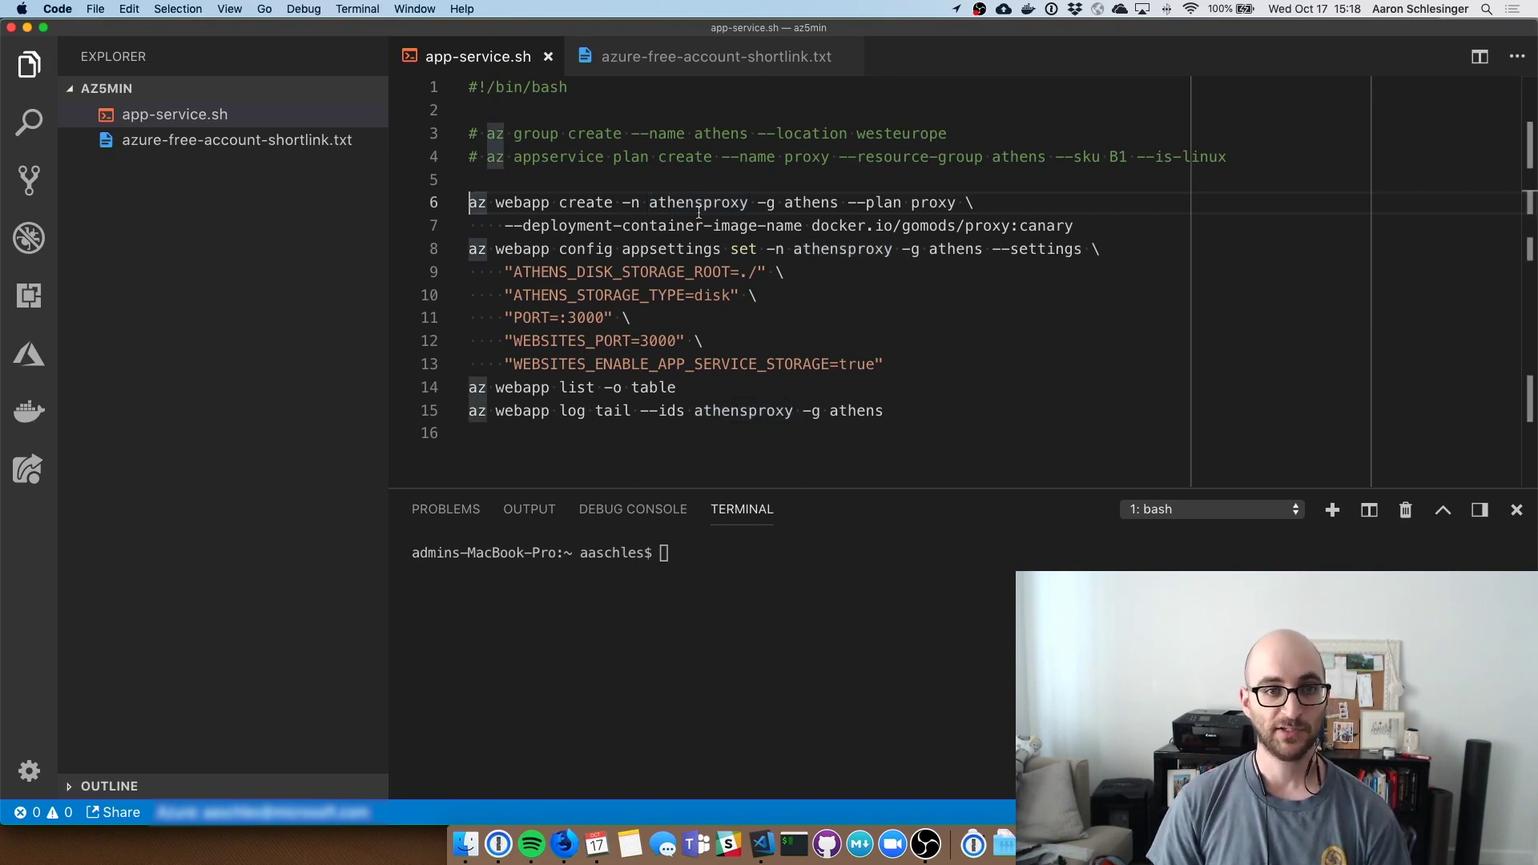
key("shift+Down")
key("shift+End")
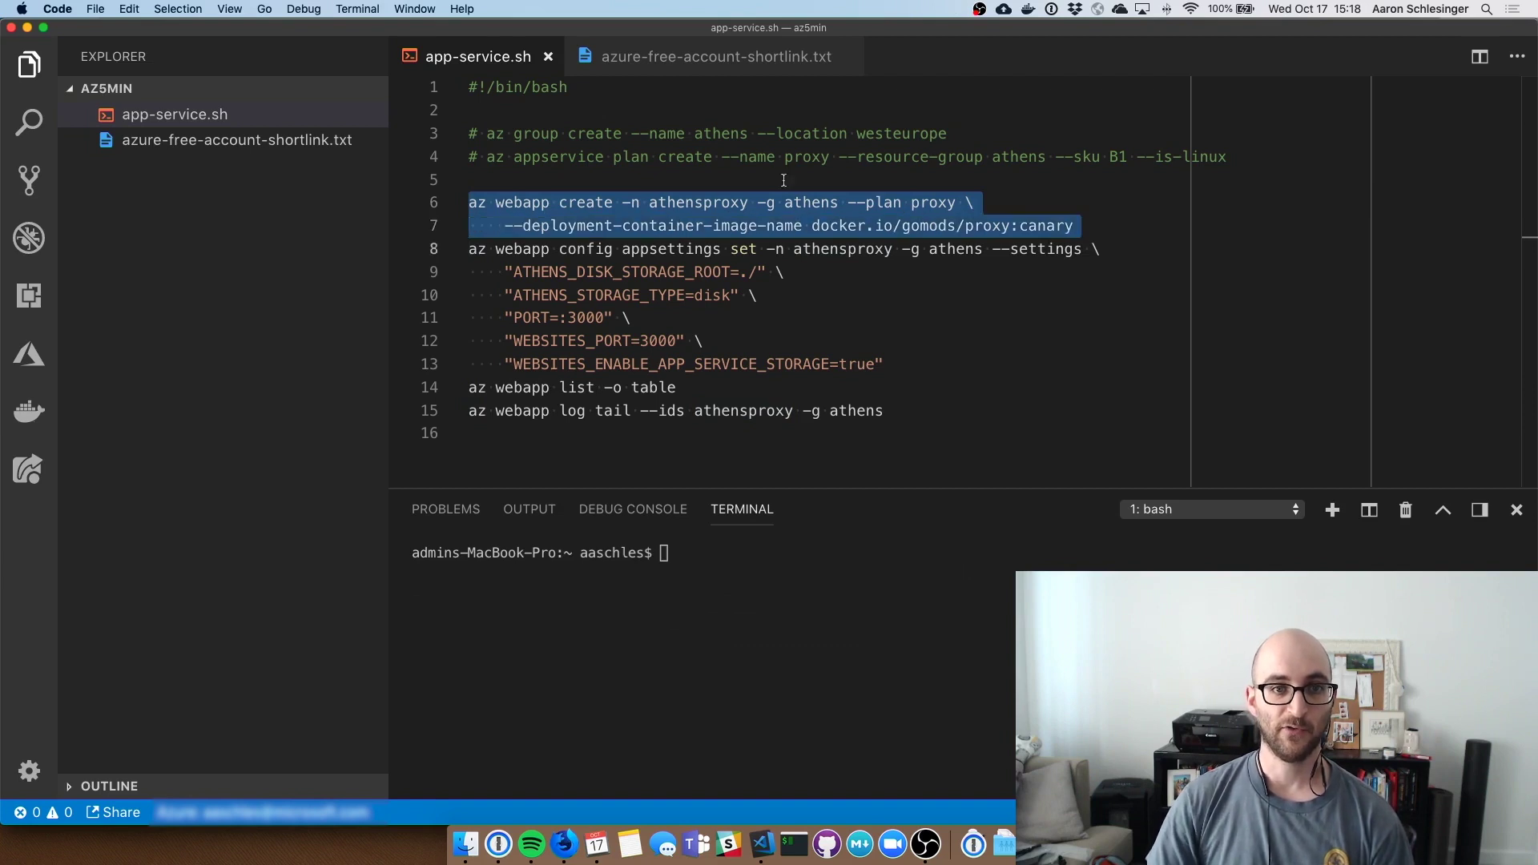
Step: Highlight the --deployment-container-image-name option, then reselect the two-line create command
left_click(548, 227)
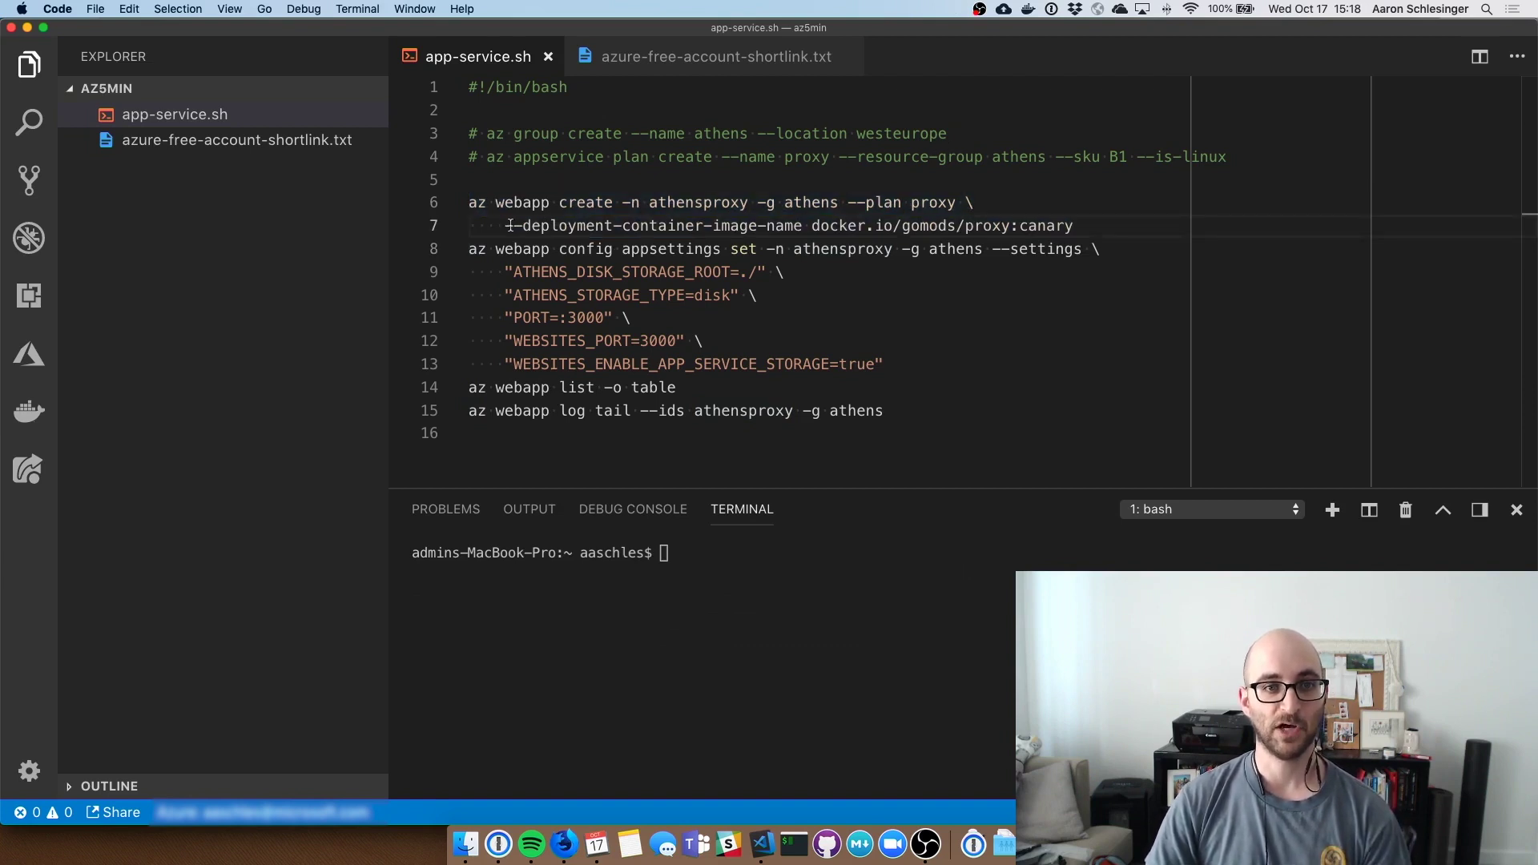
left_click_drag(505, 226, 801, 226)
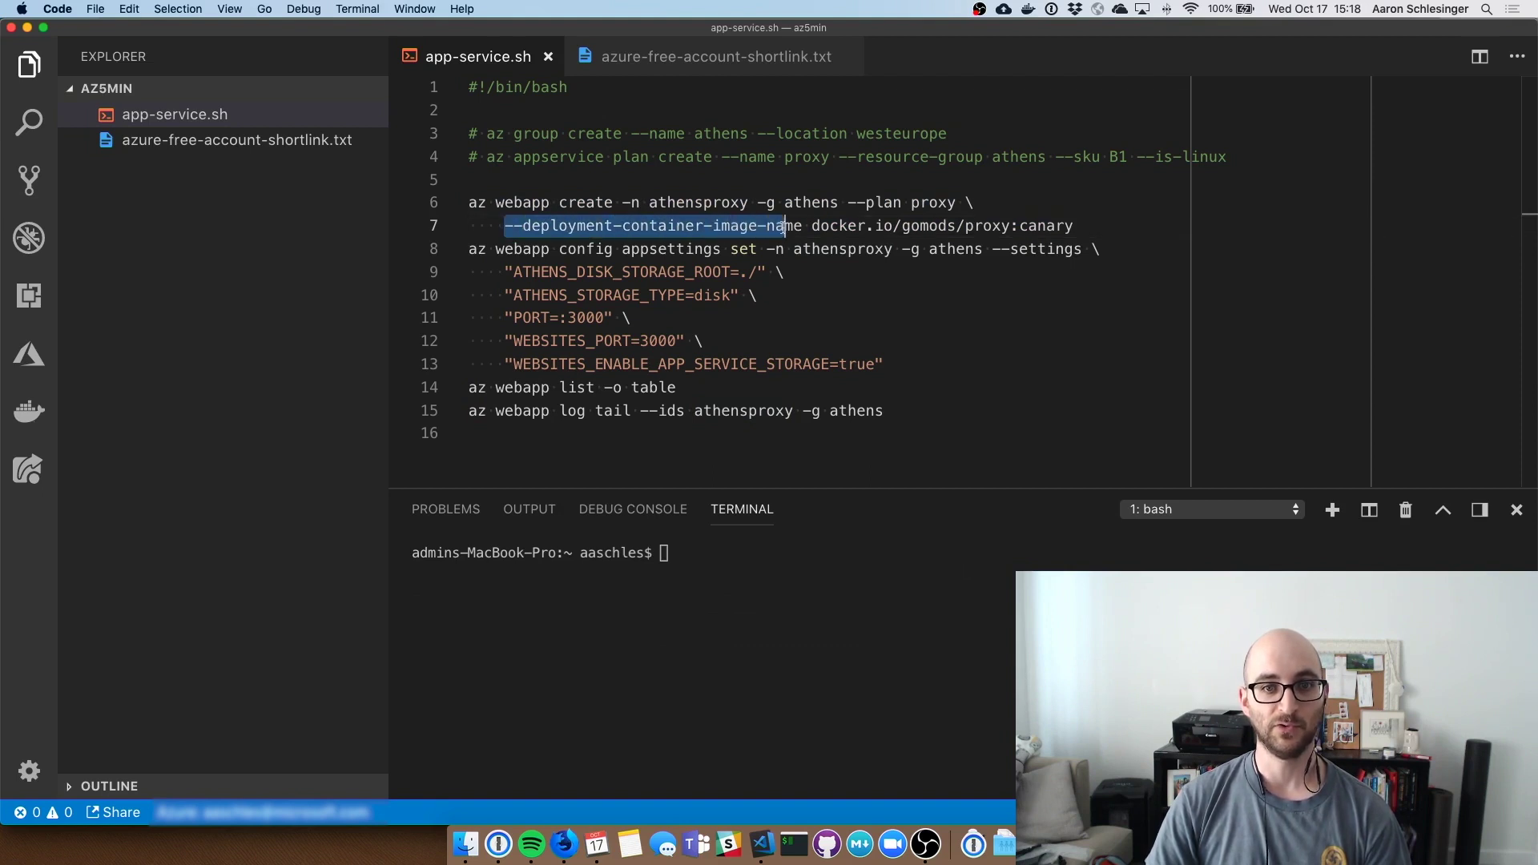
left_click_drag(802, 226, 1074, 226)
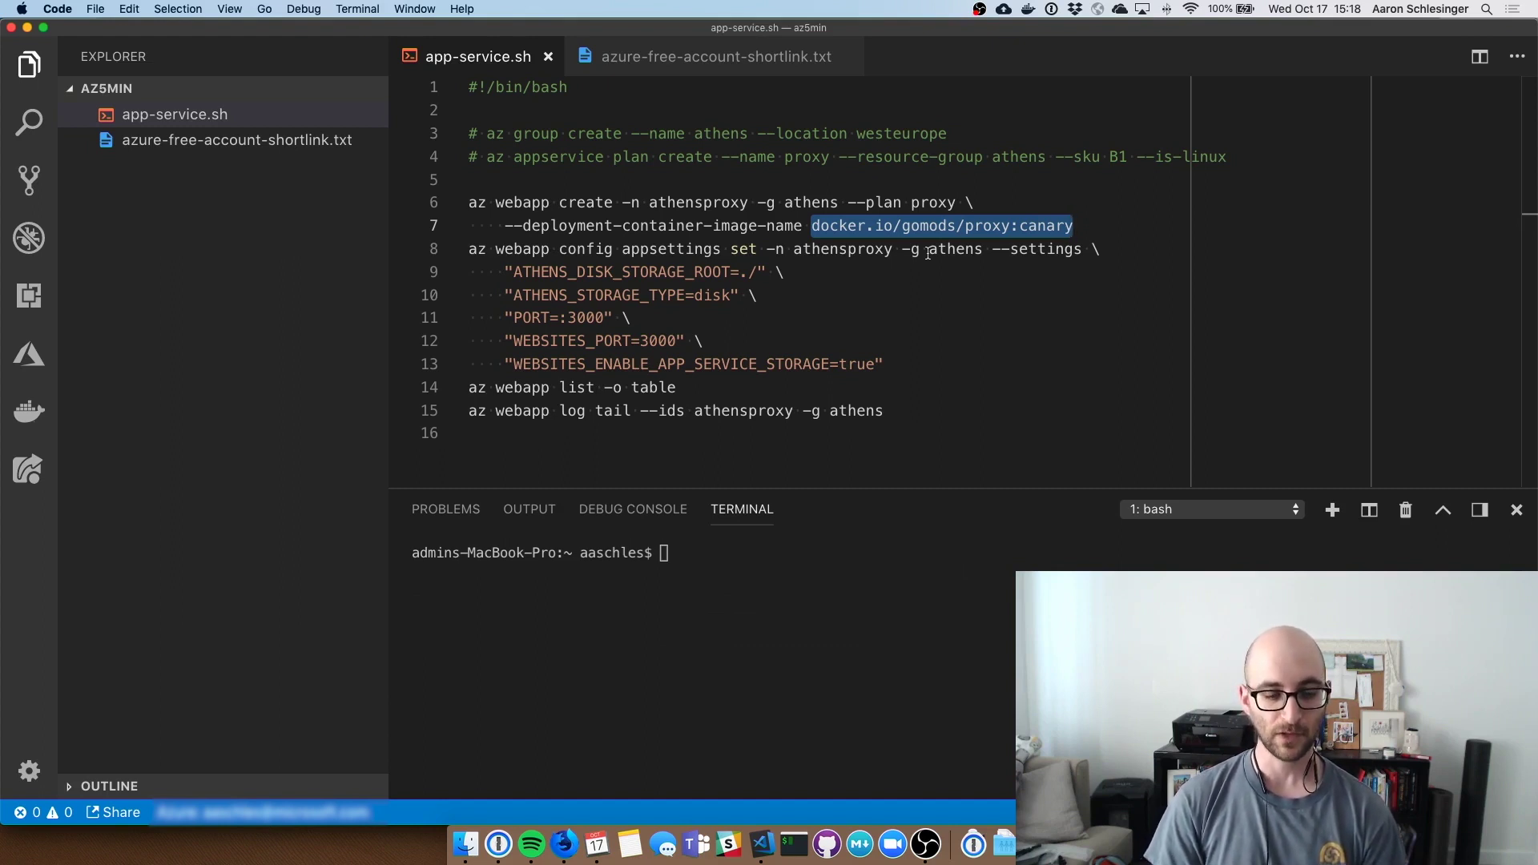
key("Right")
key("shift+Up")
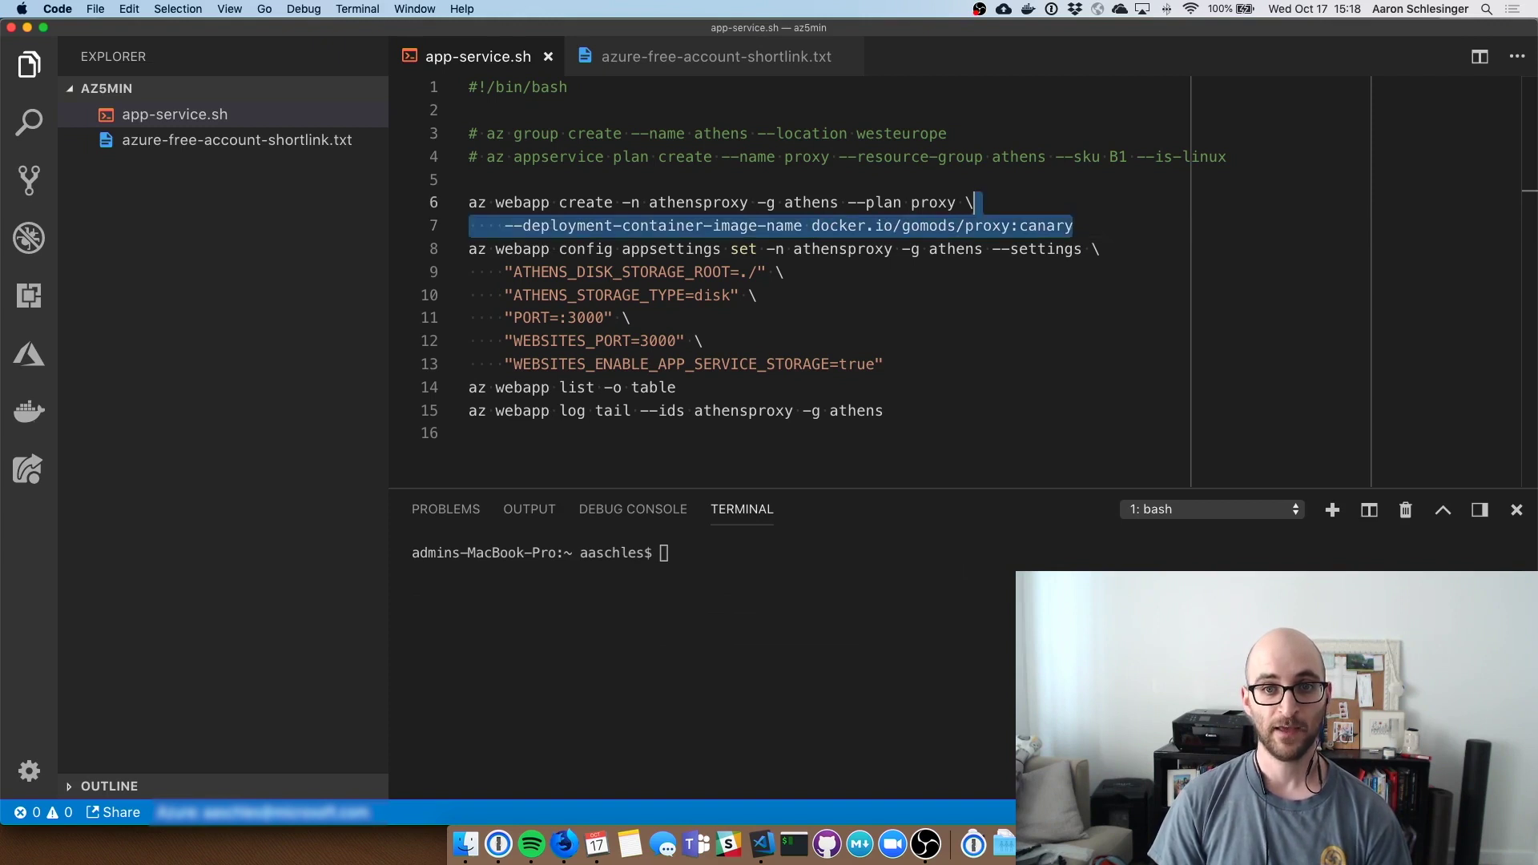
key("super+shift+Left")
key("super+c")
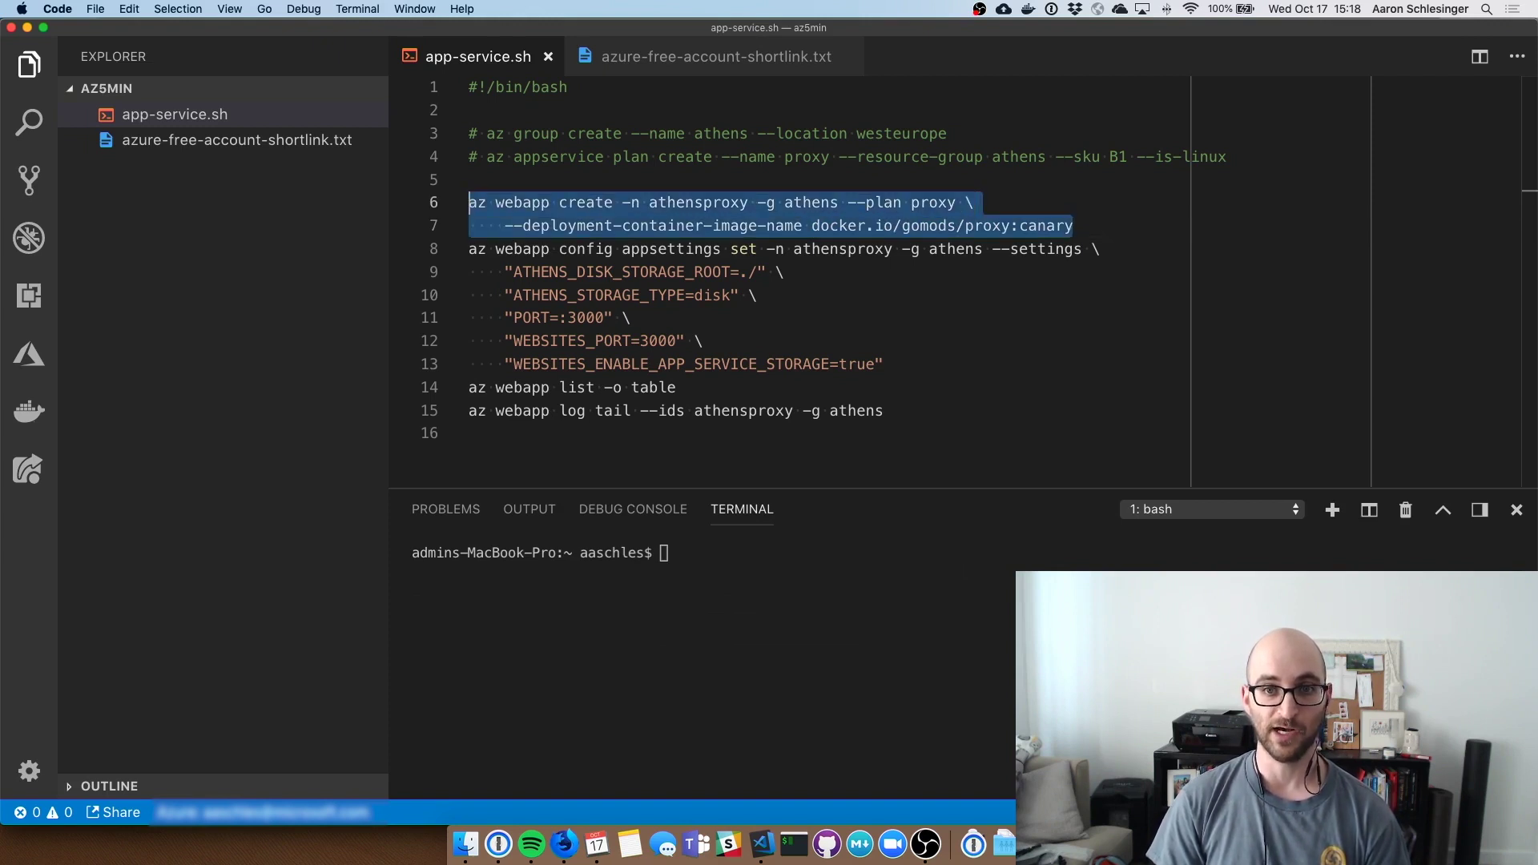
Step: Paste and run the az webapp create command in the terminal, then highlight the canary image tag
left_click(782, 588)
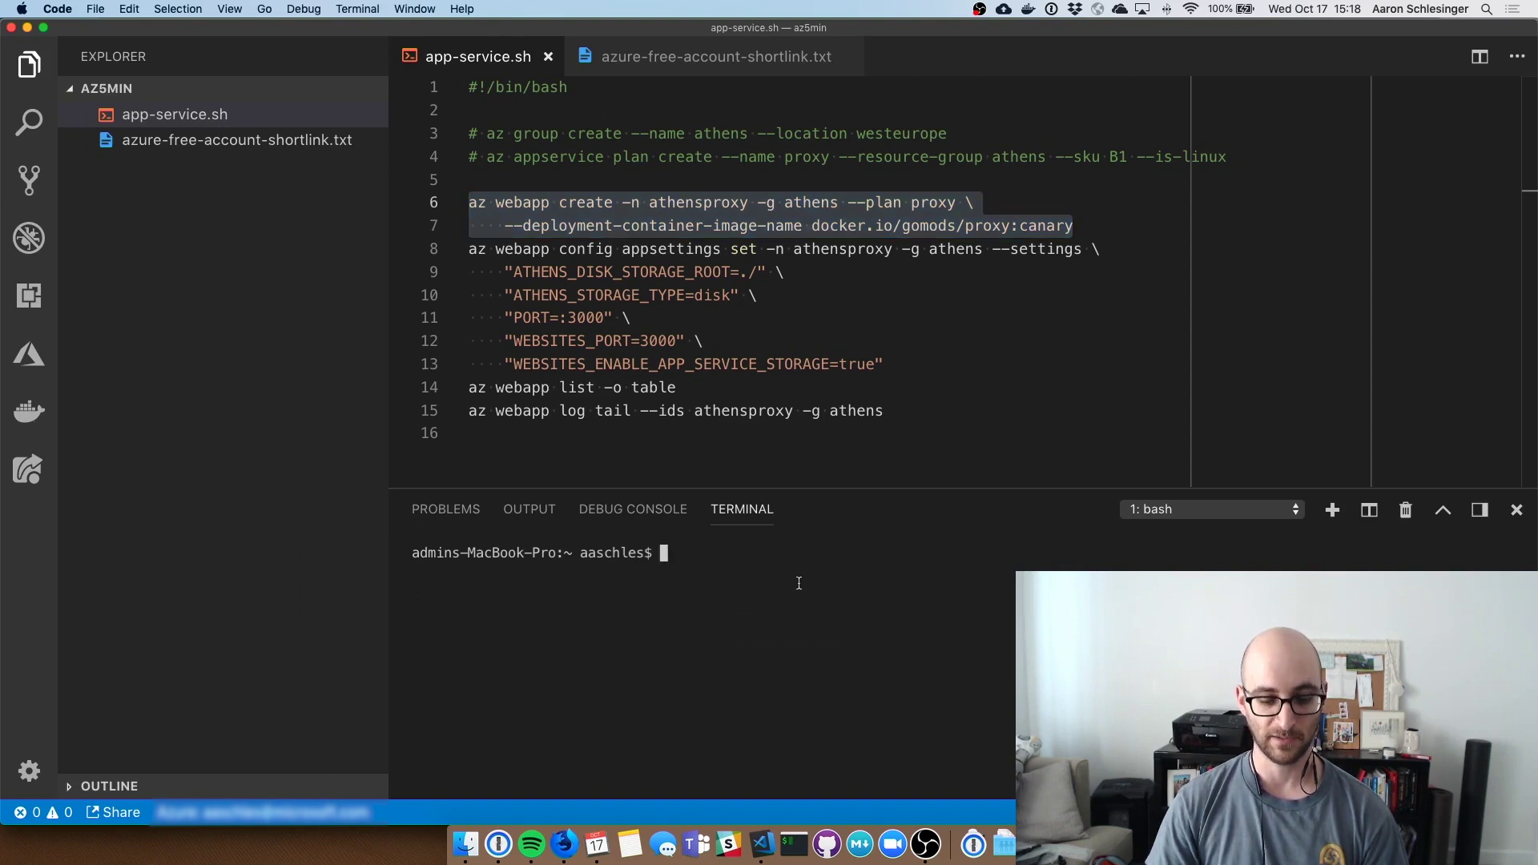
key("super+v")
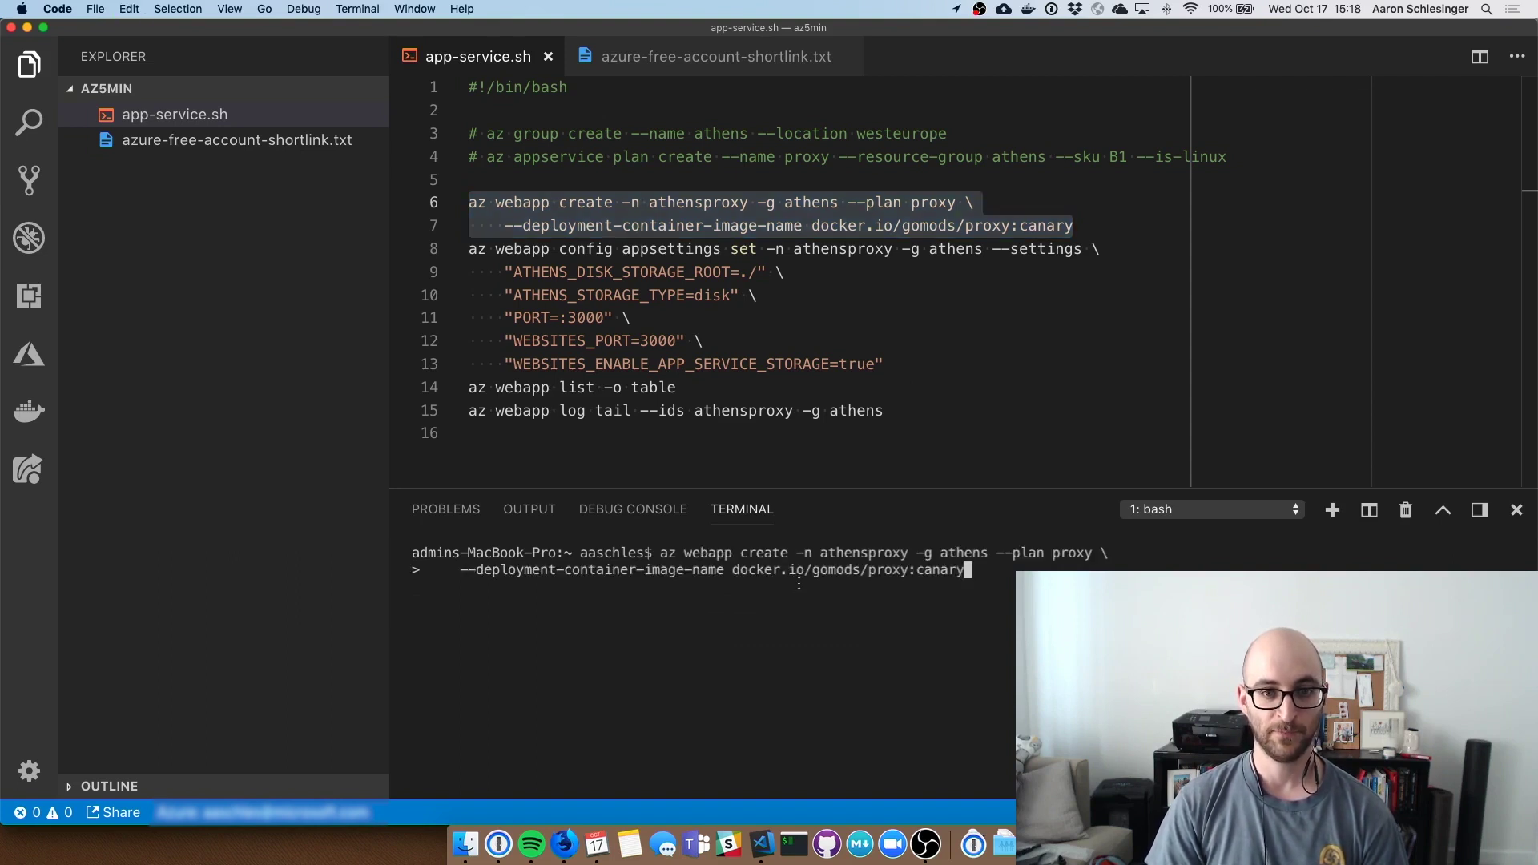
key("Return")
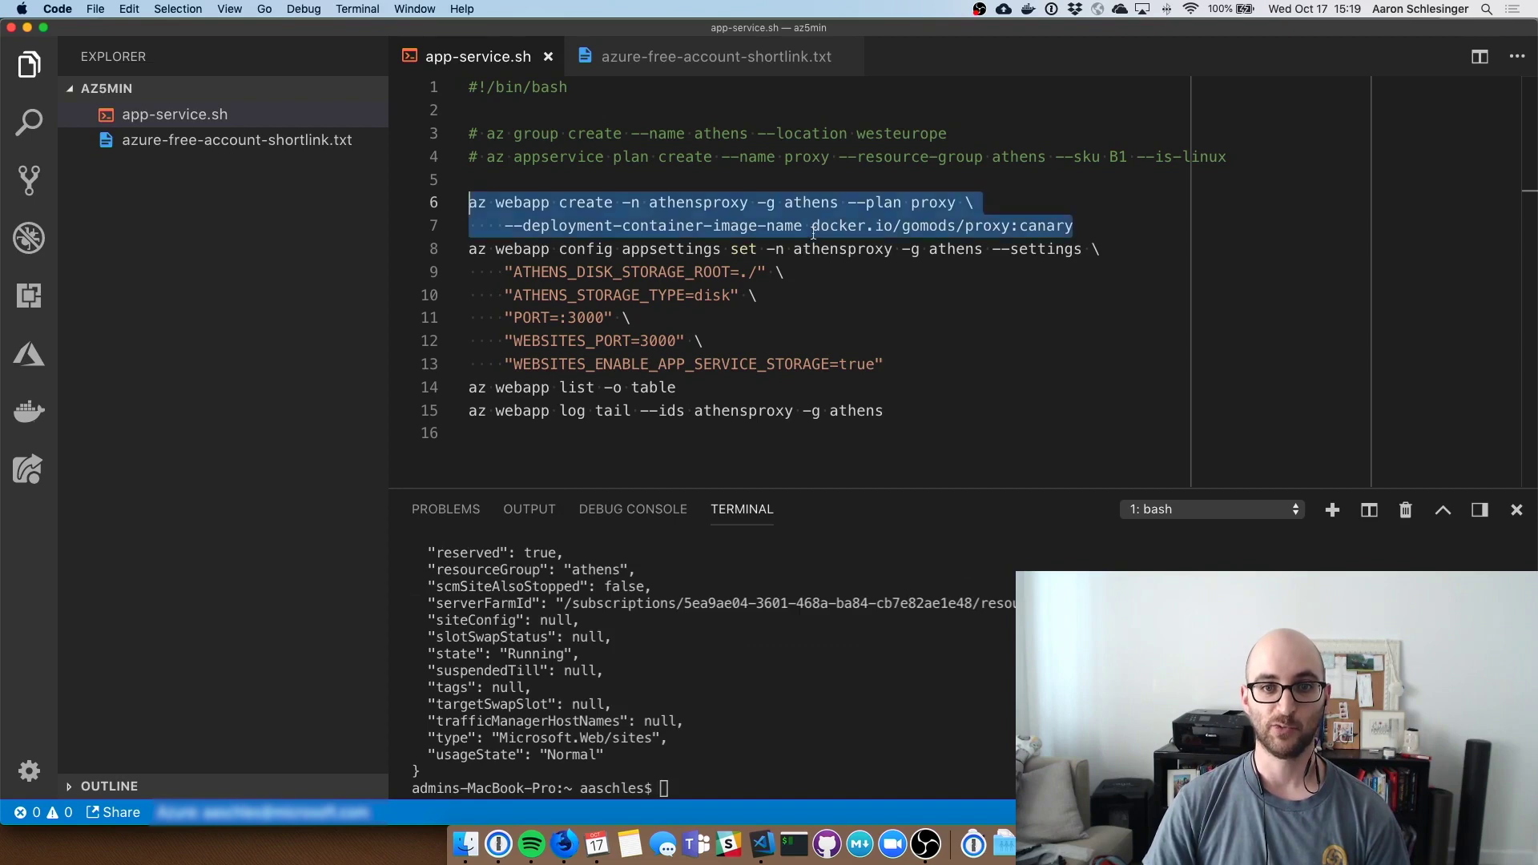
left_click_drag(812, 226, 1076, 229)
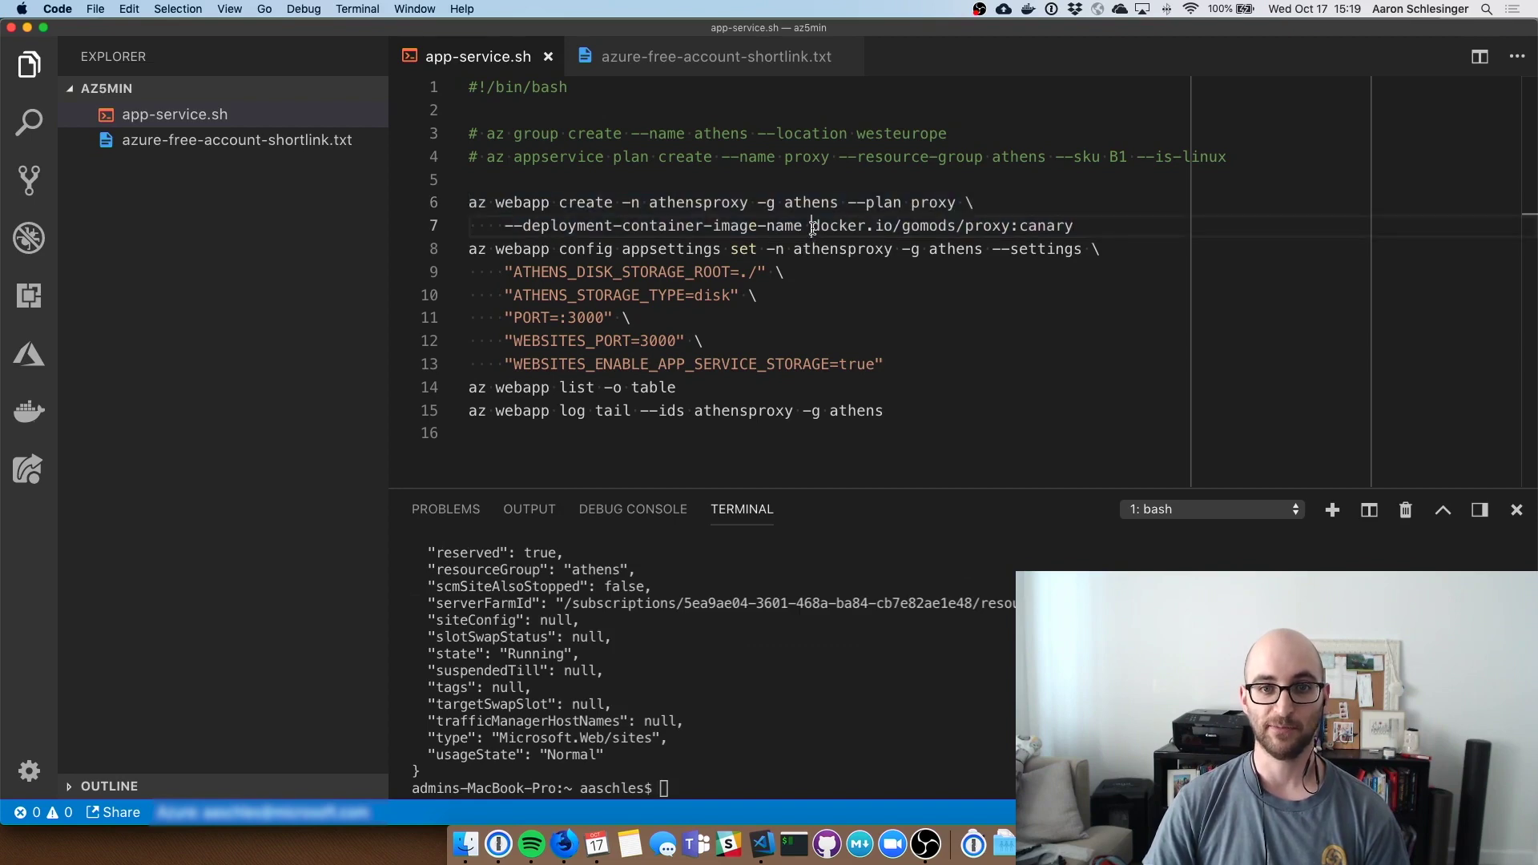
double_click(1033, 228)
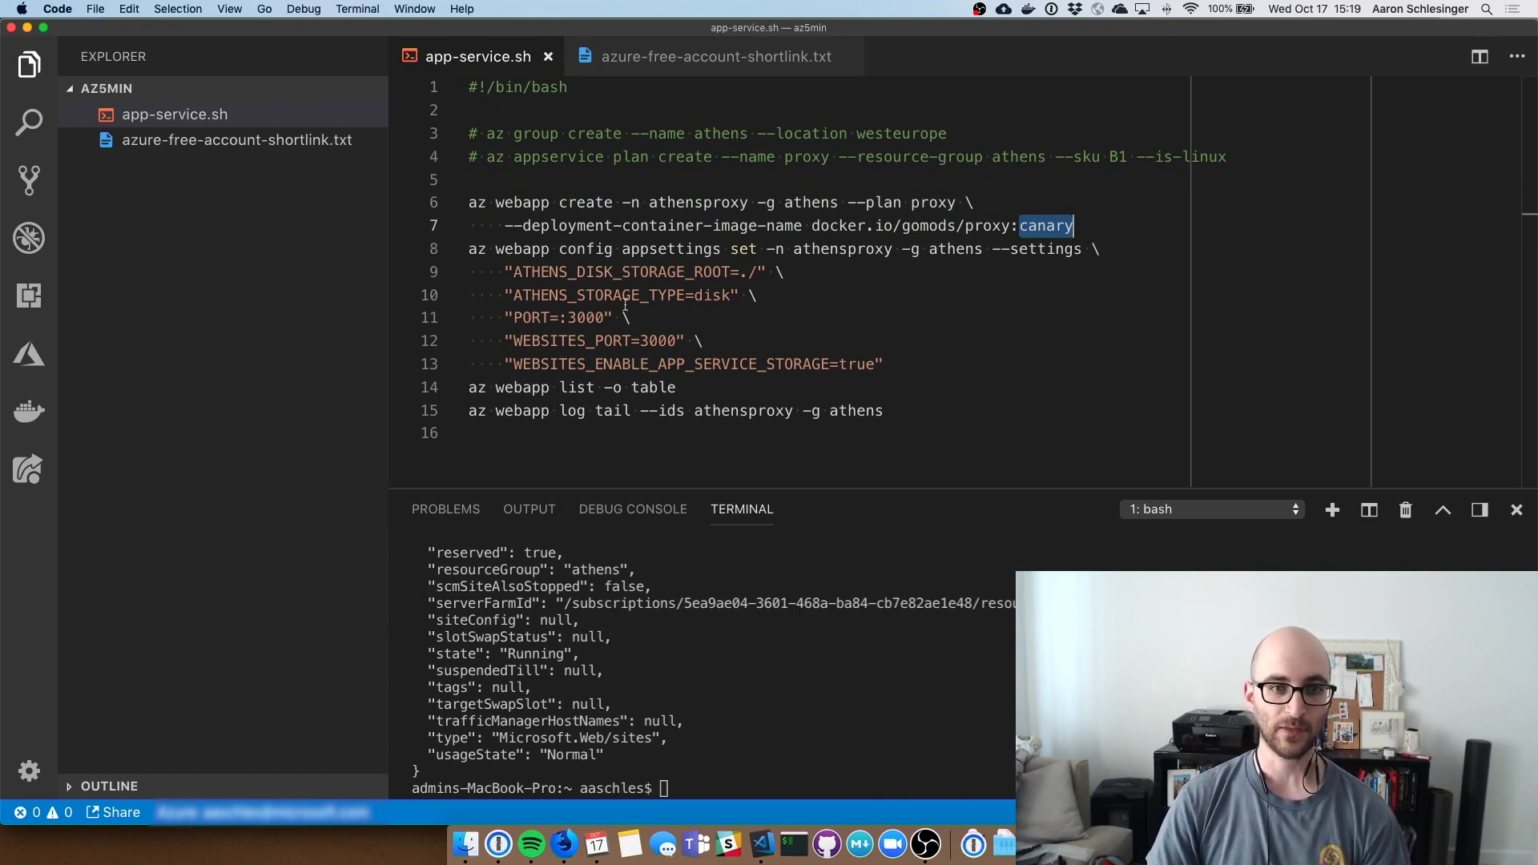
Step: Run the lines 8–13 az webapp config appsettings set command in a cleared terminal
left_click(469, 248)
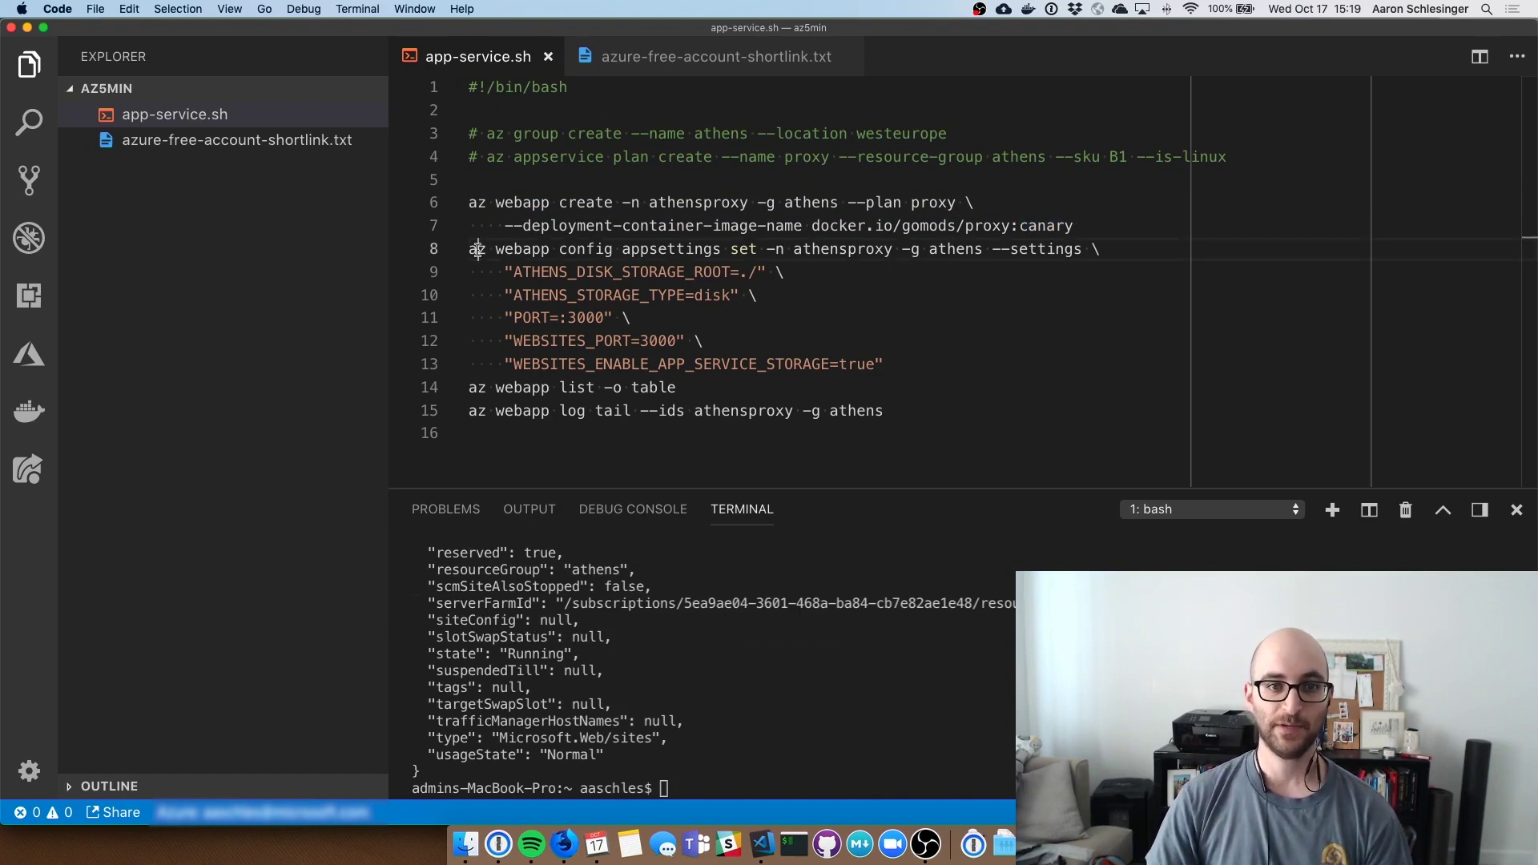
left_click_drag(469, 249, 892, 367)
key("super+c")
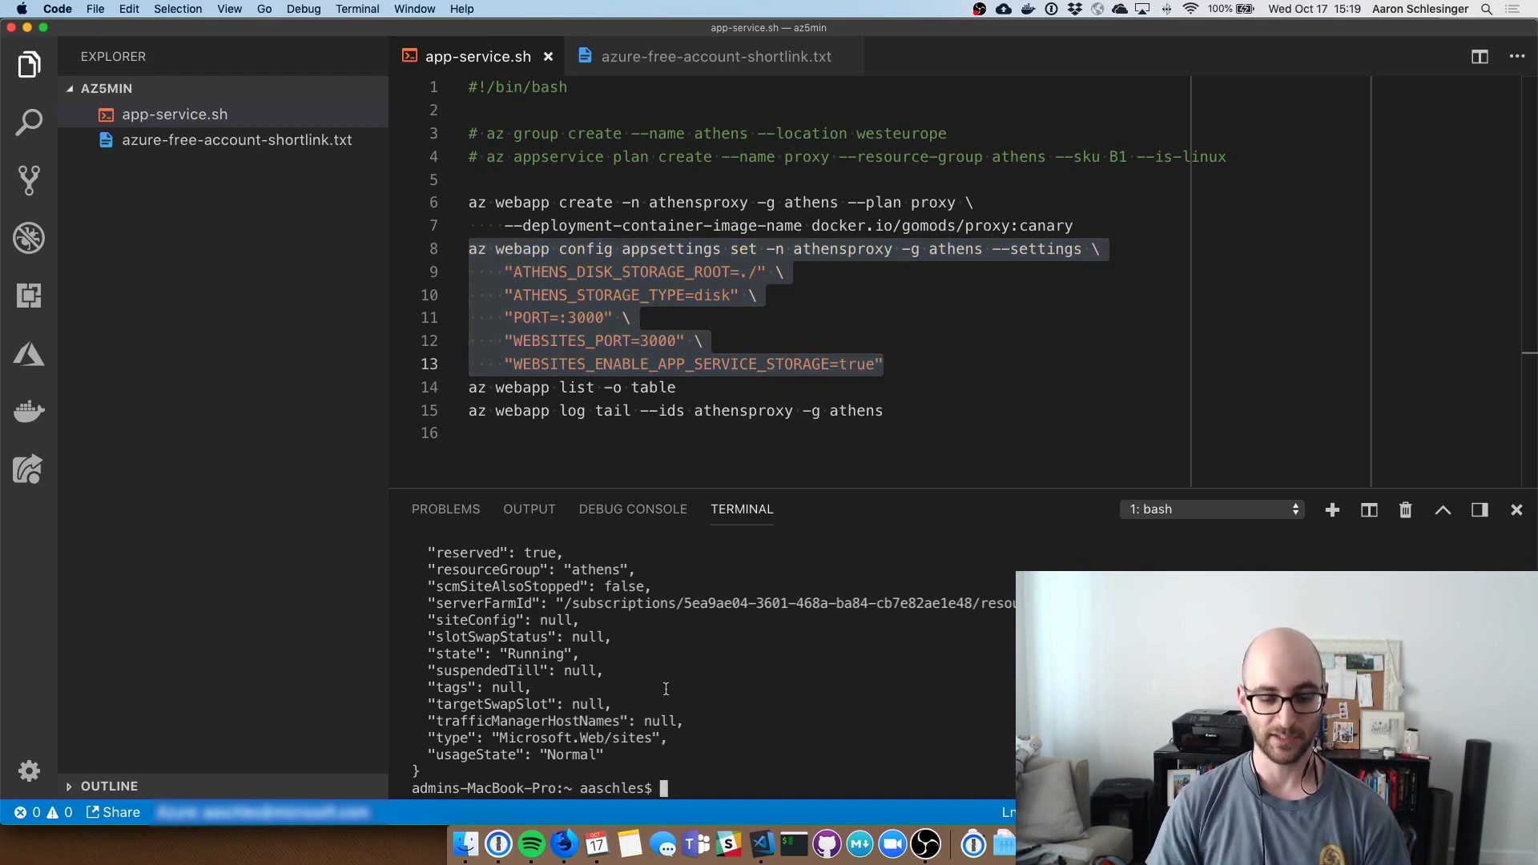
key("ctrl+l")
key("super+v")
key("Return")
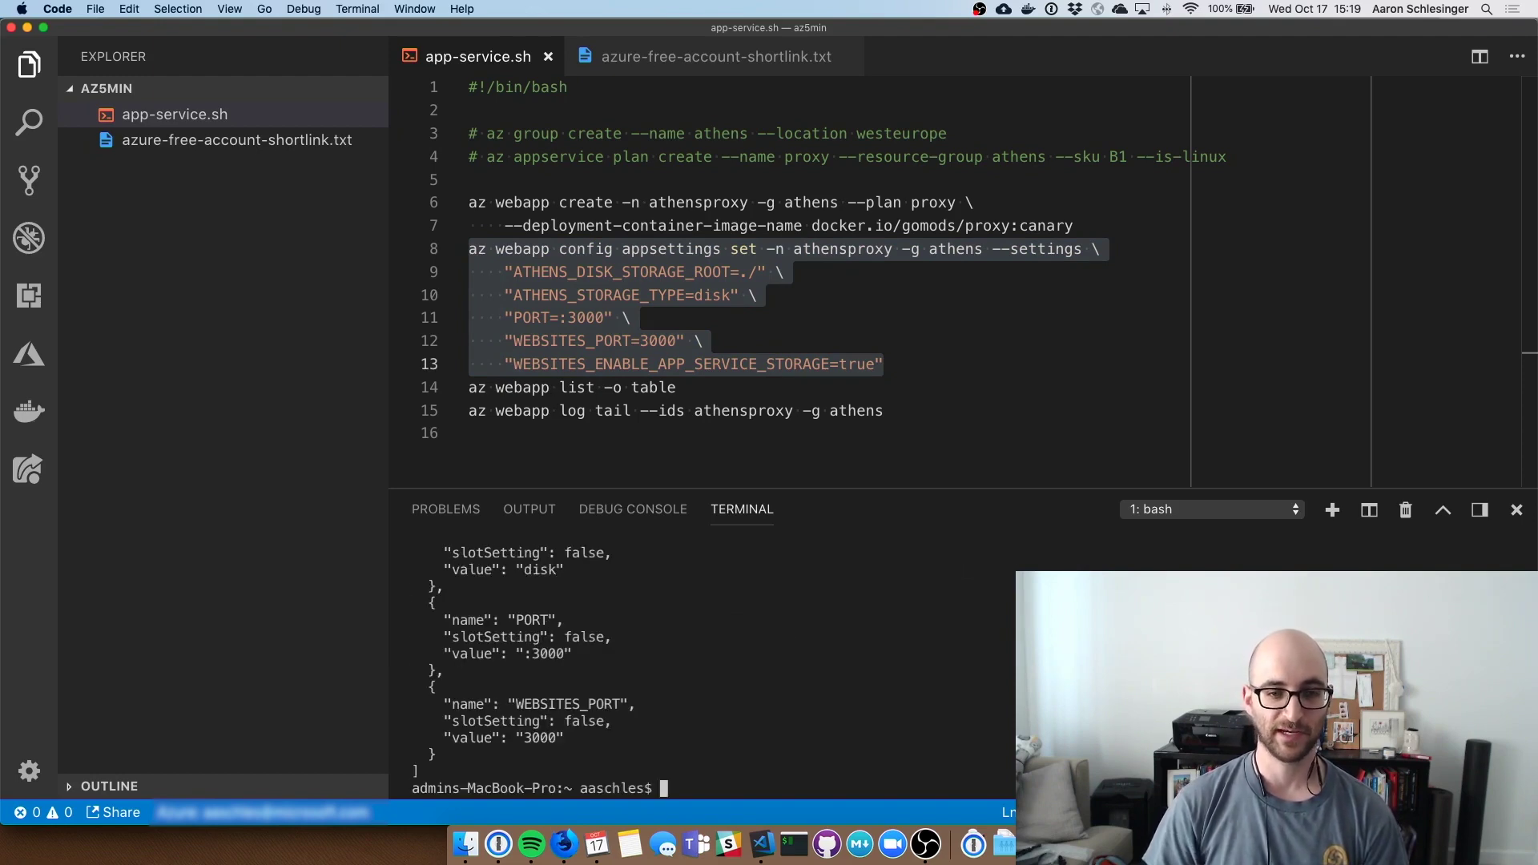
scroll(542, 652, "up", 2)
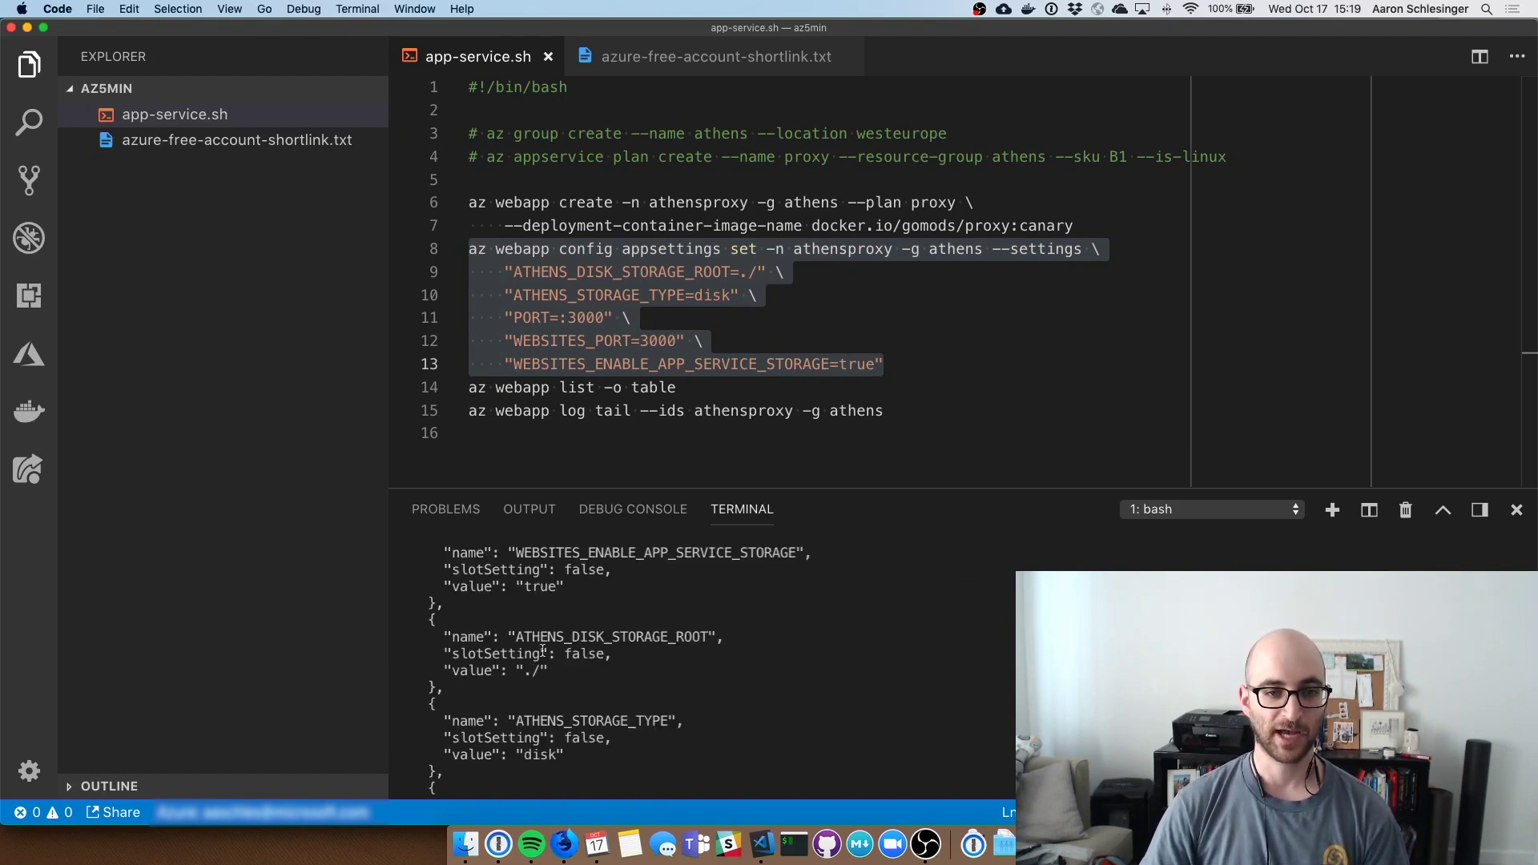
scroll(542, 652, "up", 2)
scroll(542, 651, "up", 2)
scroll(541, 653, "down", 3)
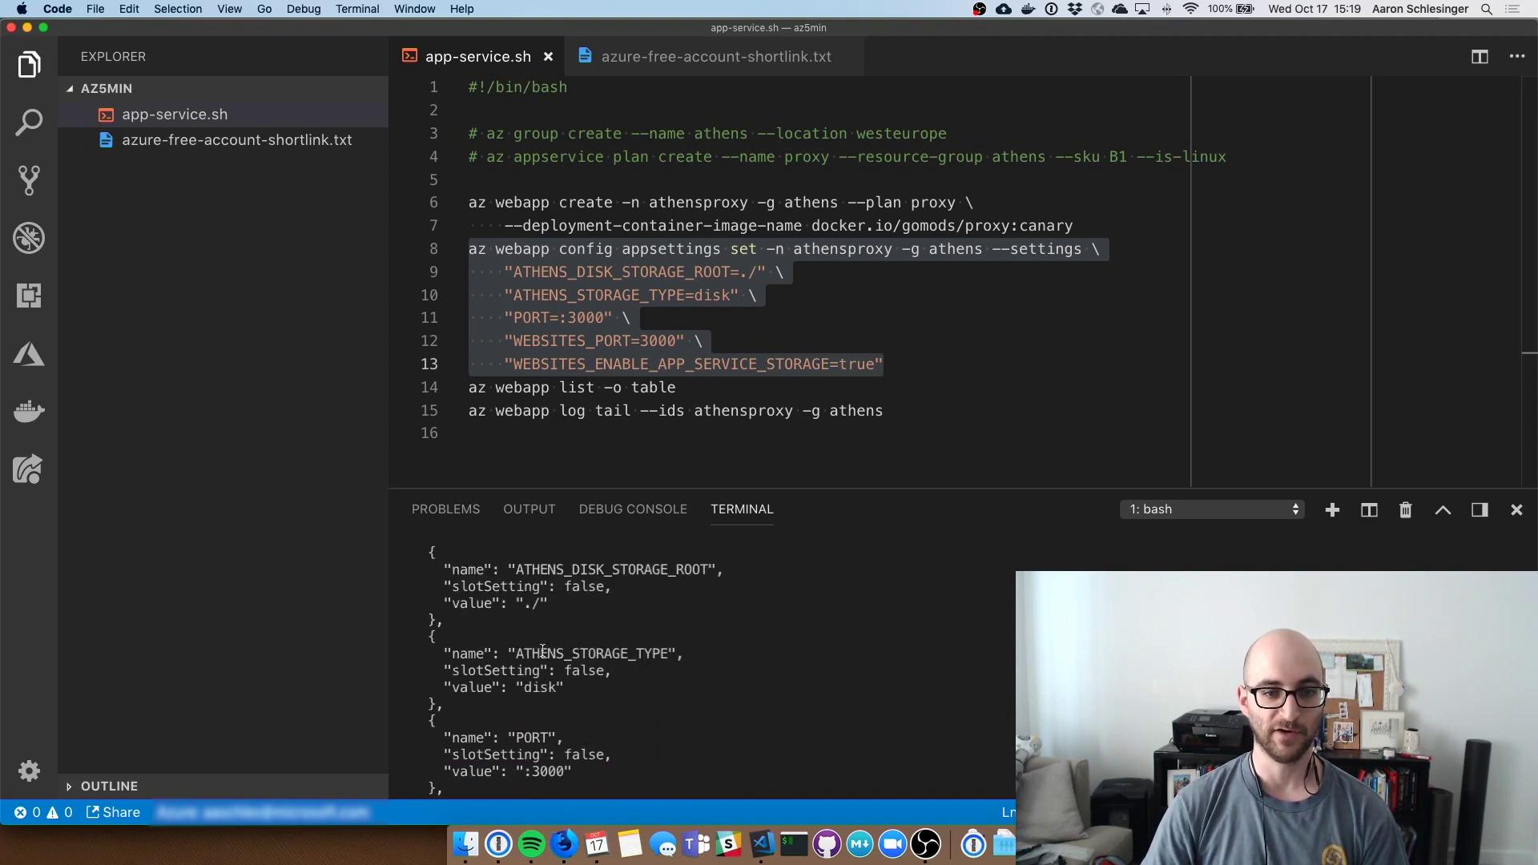
scroll(542, 652, "down", 3)
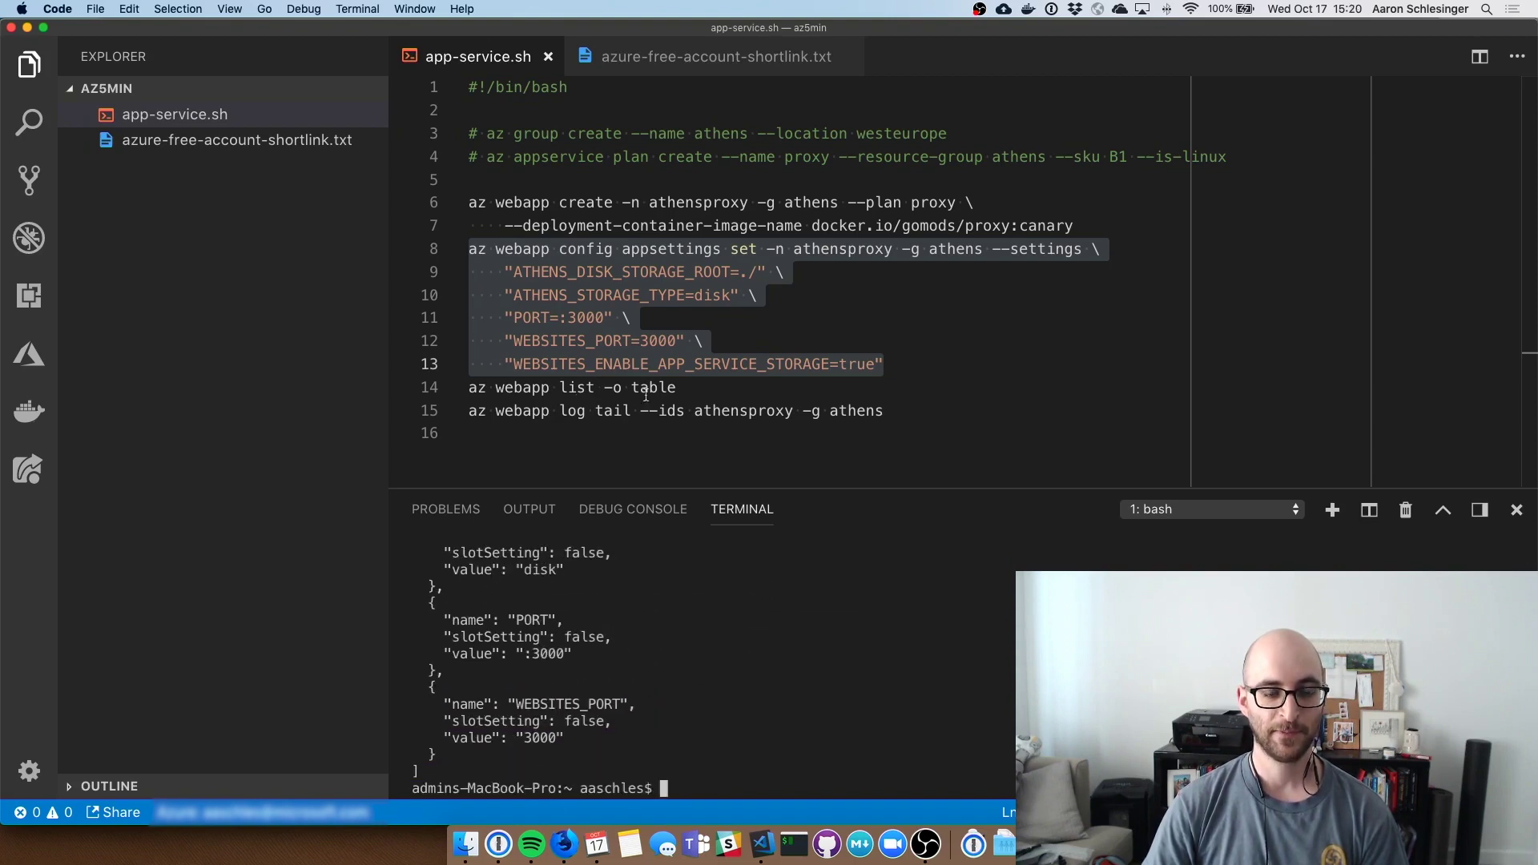
left_click_drag(677, 388, 470, 388)
key("super+c")
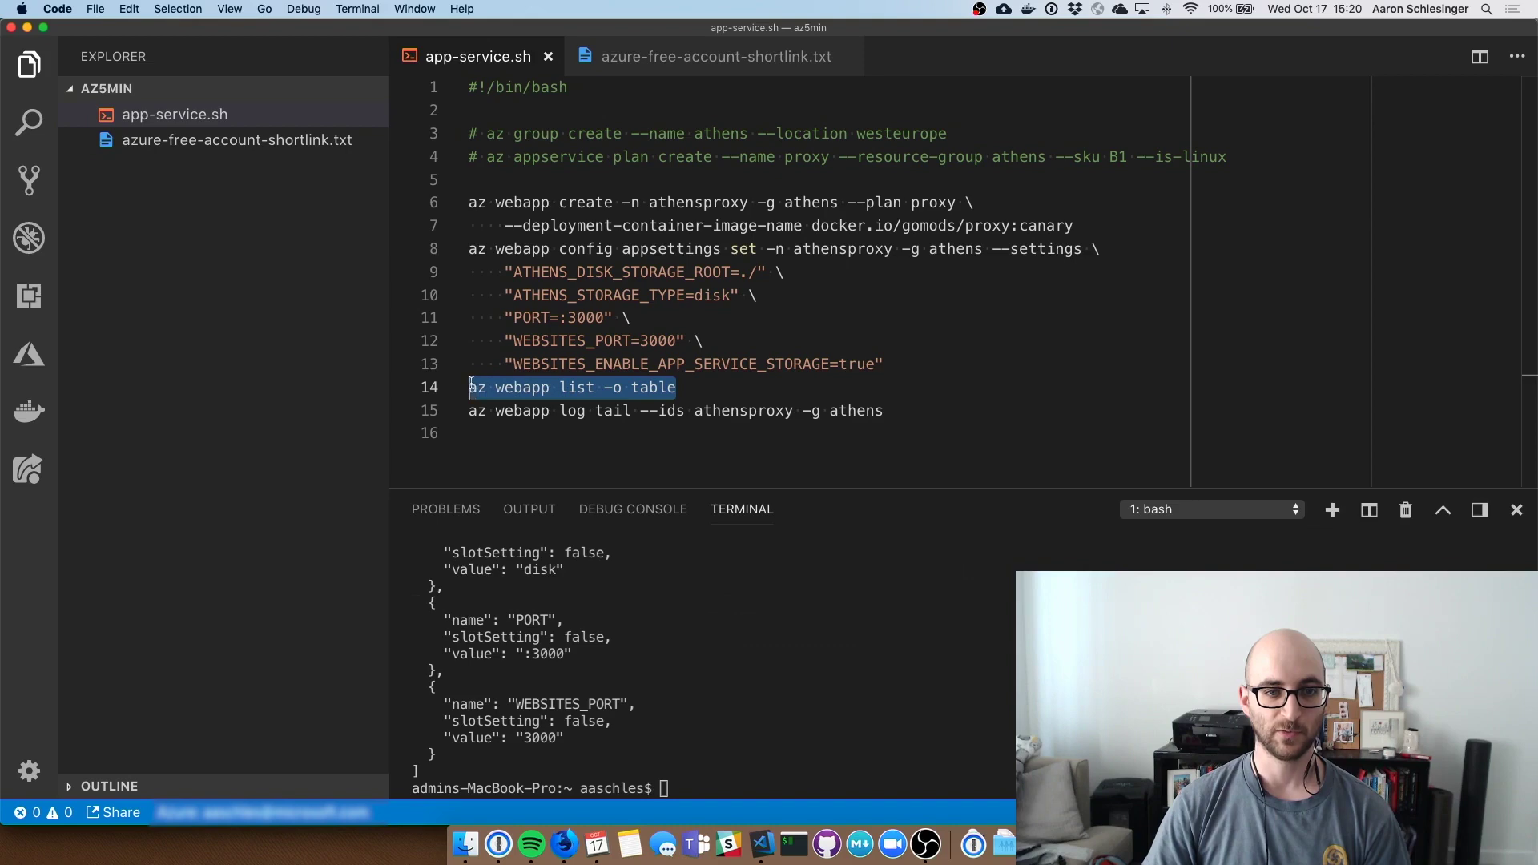
Step: Run 'az webapp list -o table' and highlight Running, West Europe and the azurewebsites hostname
left_click(628, 603)
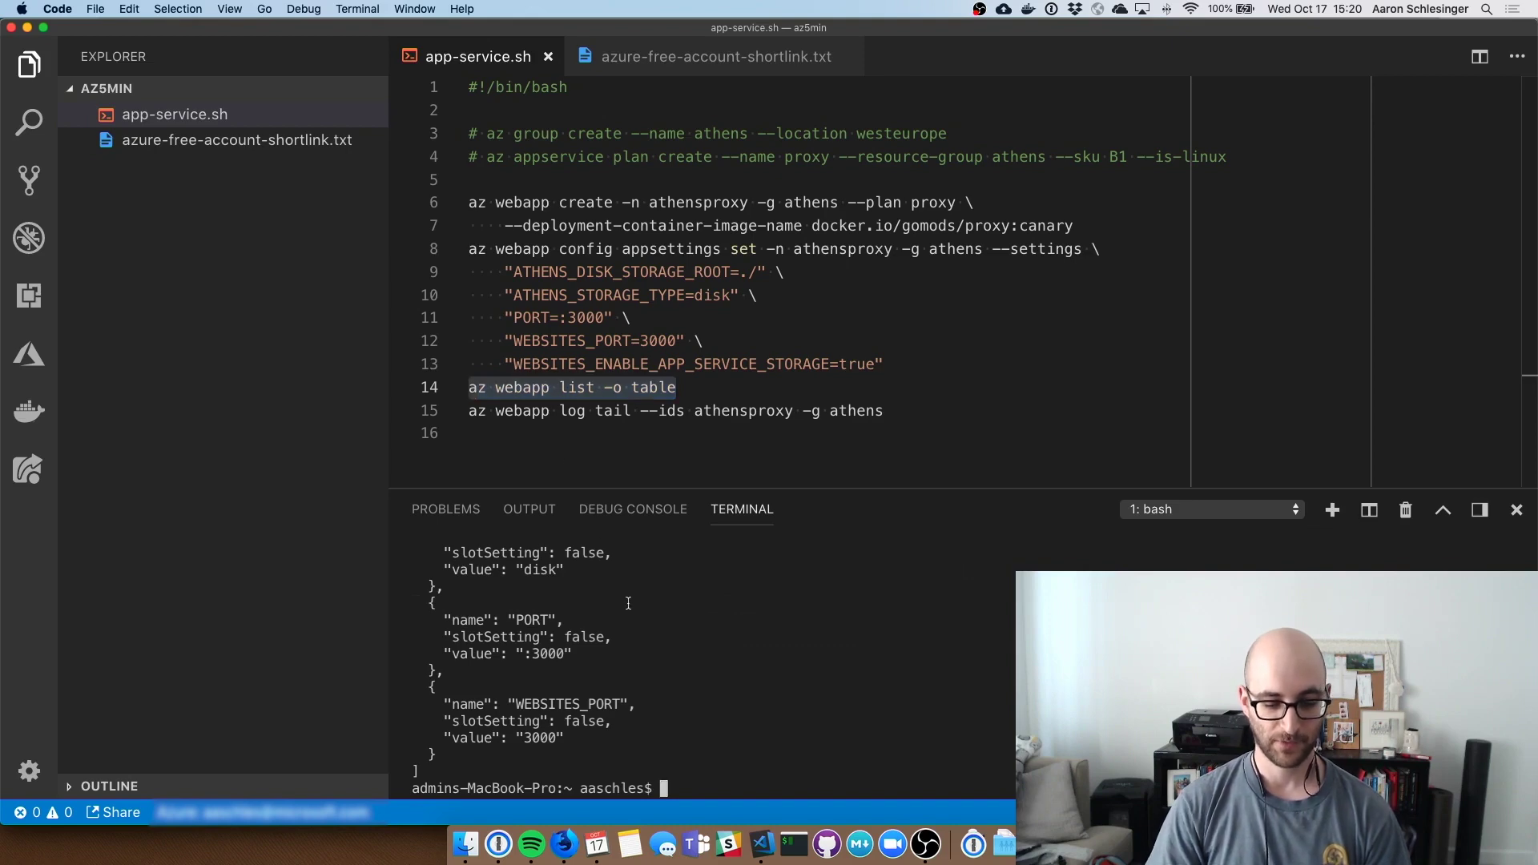
key("super+k")
key("super+v")
key("Return")
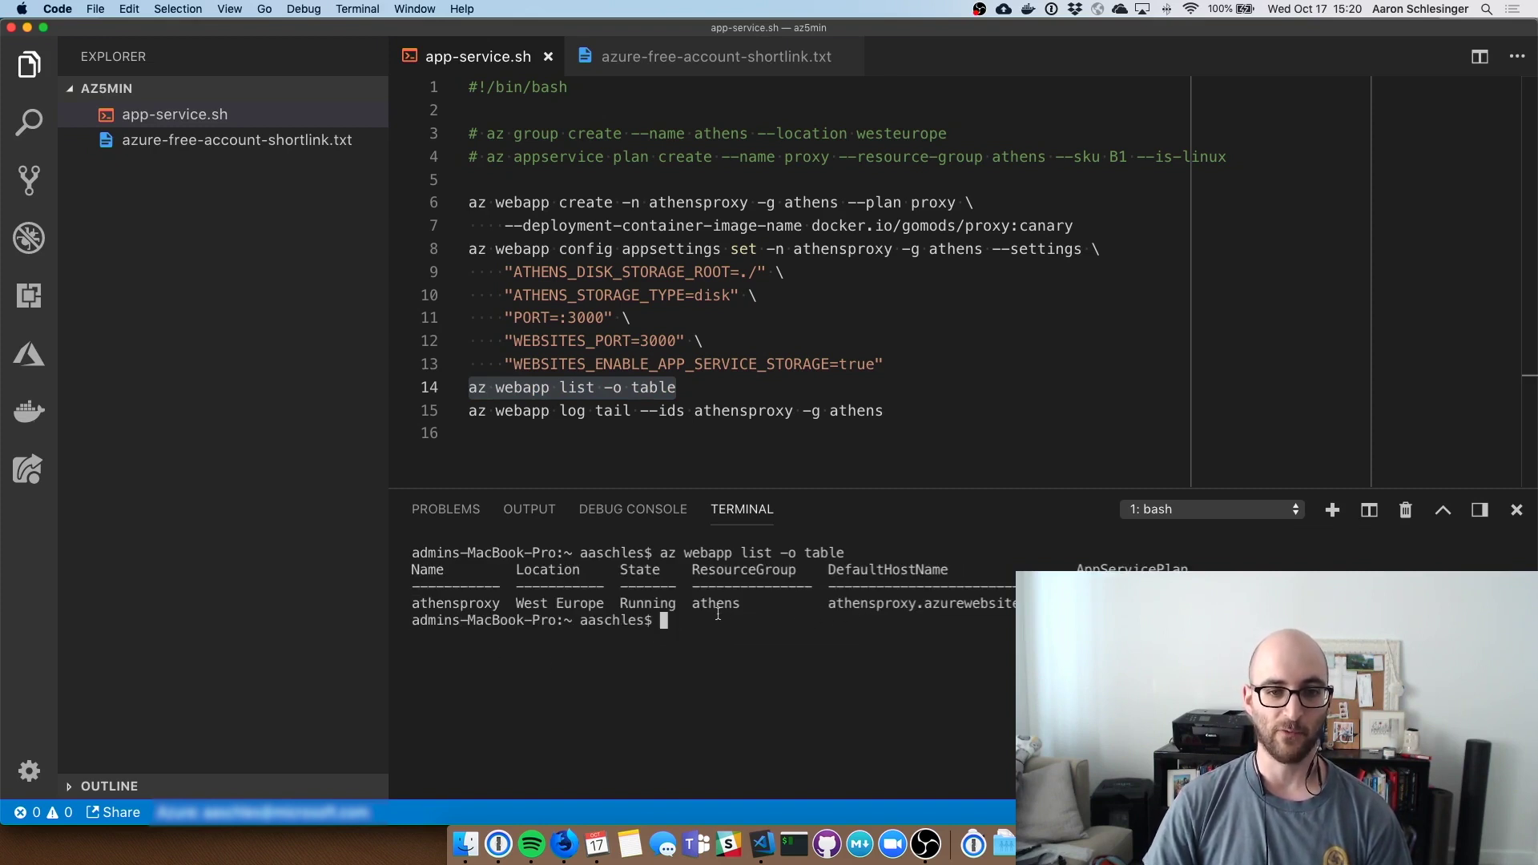
double_click(646, 608)
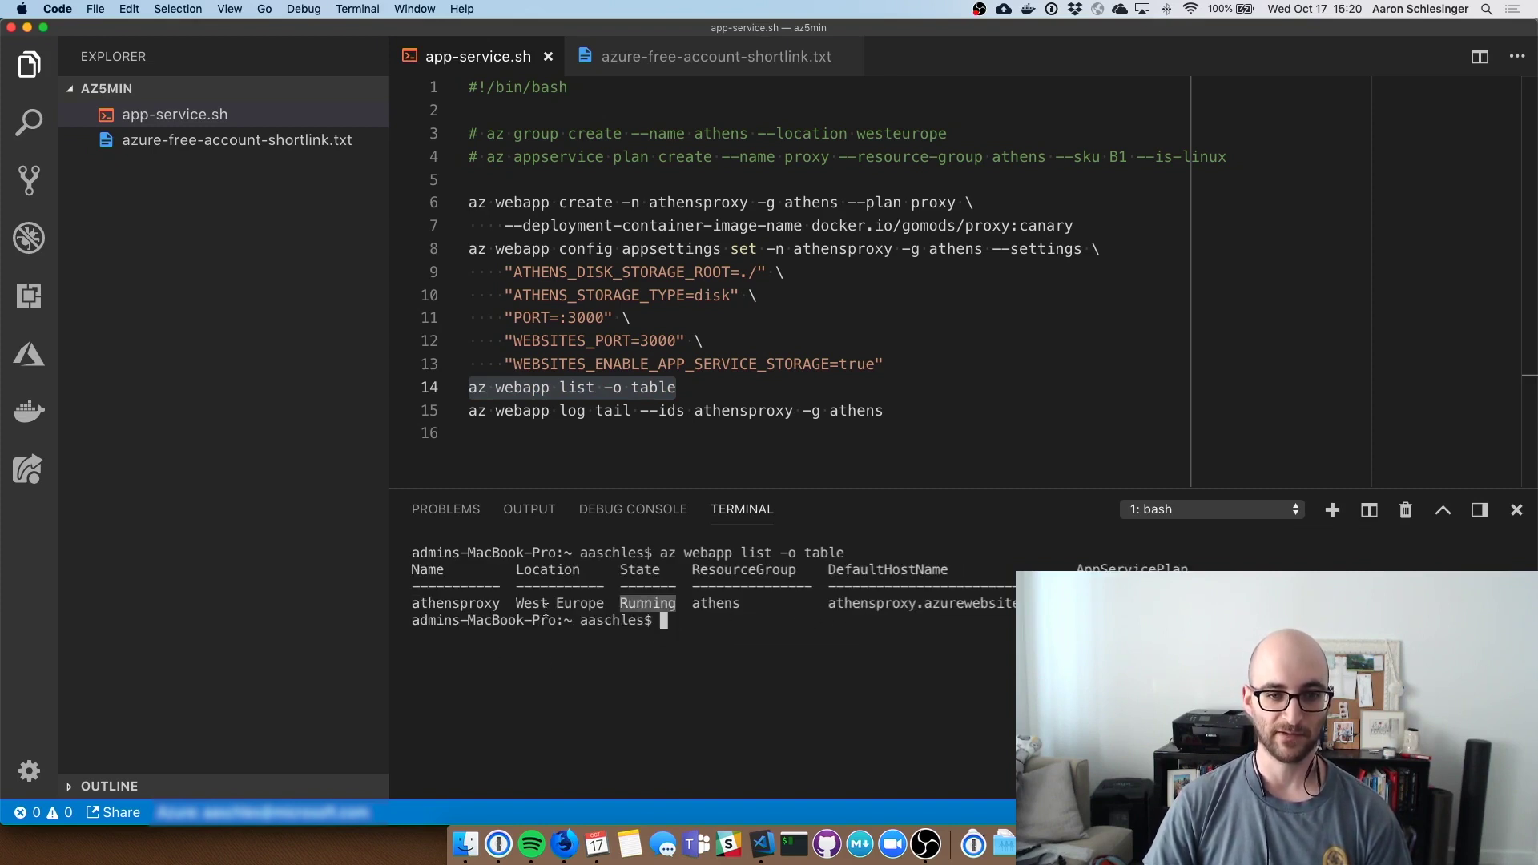
left_click_drag(517, 603, 605, 605)
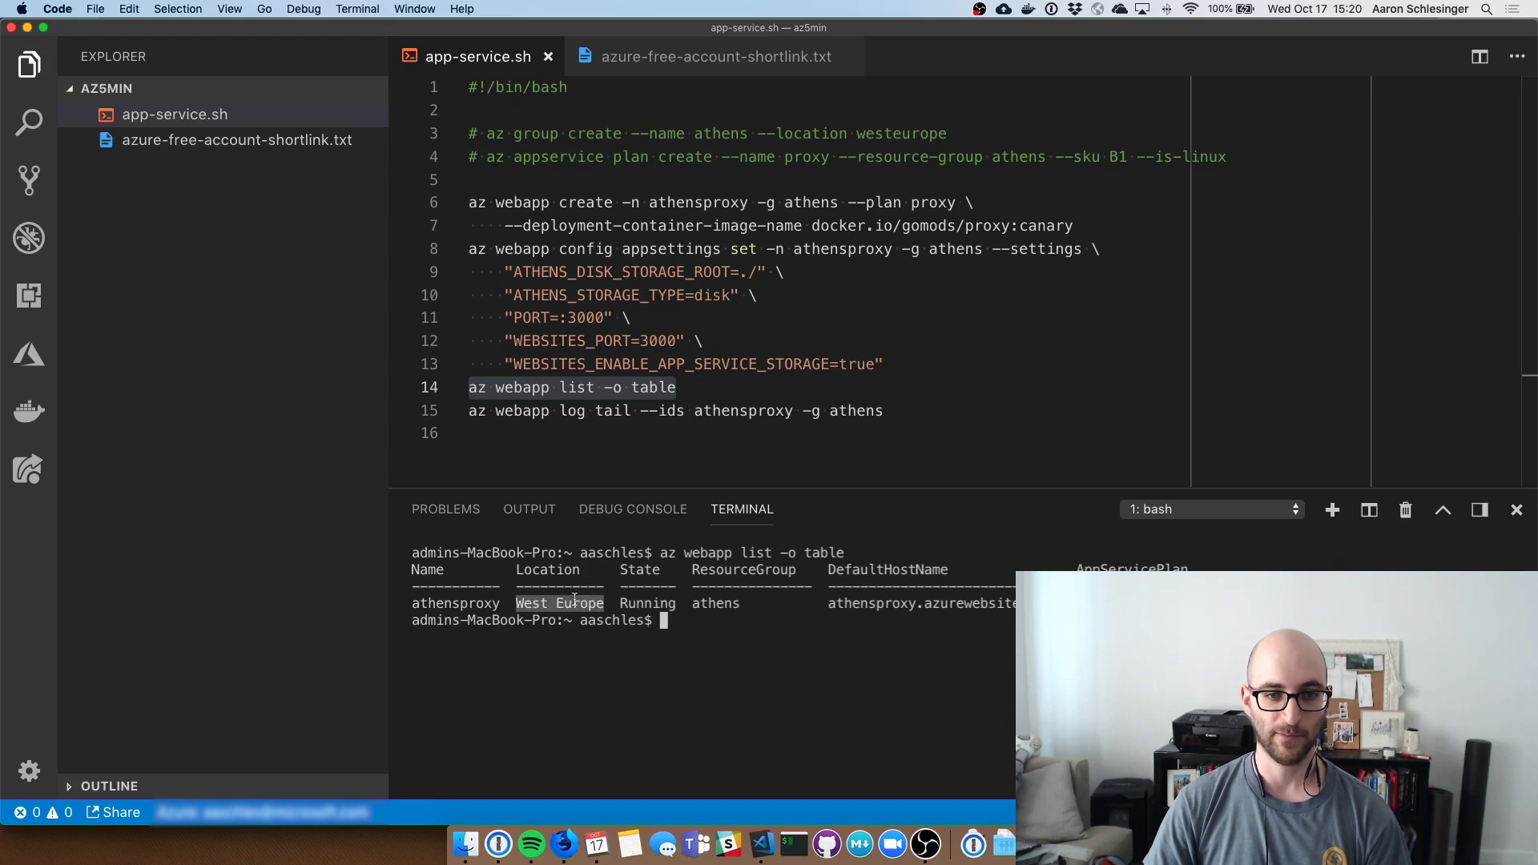
double_click(839, 606)
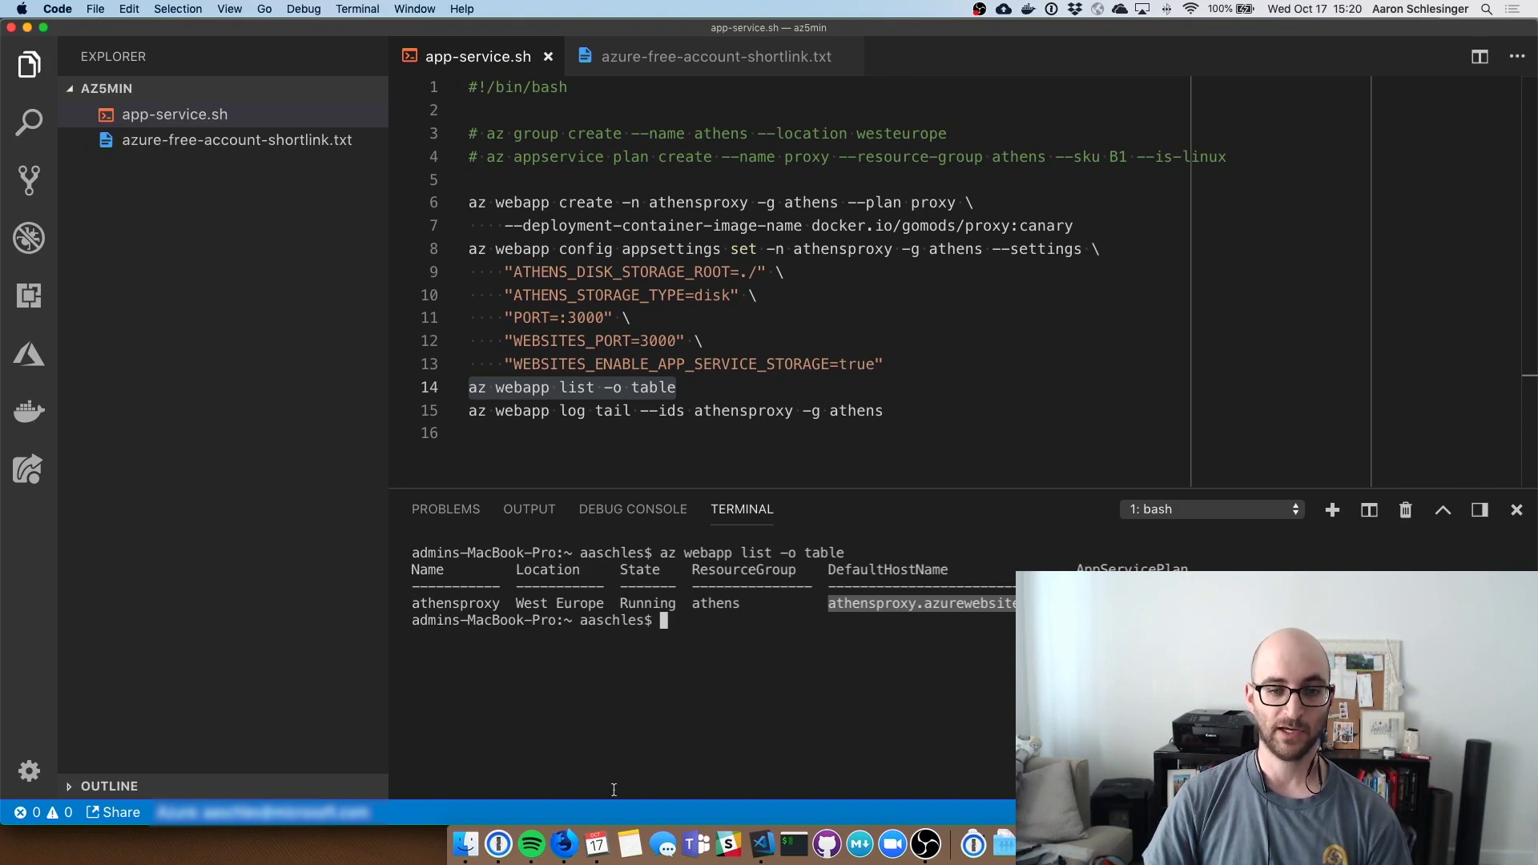
Step: Load athensproxy.azurewebsites.net in a new Firefox tab, then switch back to VS Code
left_click(563, 845)
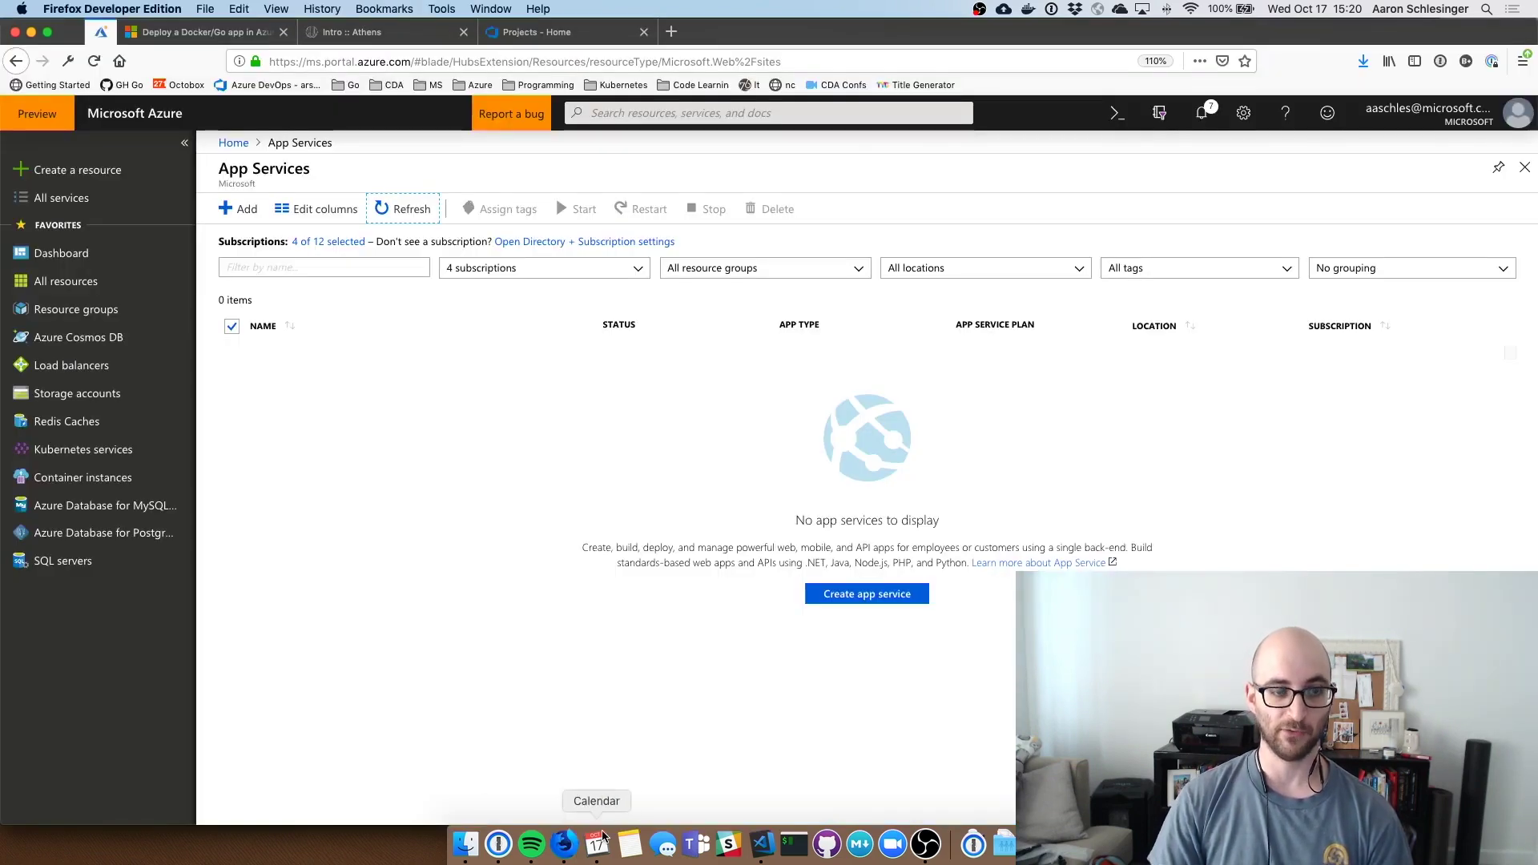
key("ctrl+t")
type("athensproxy.azurewebsites.net")
key("Return")
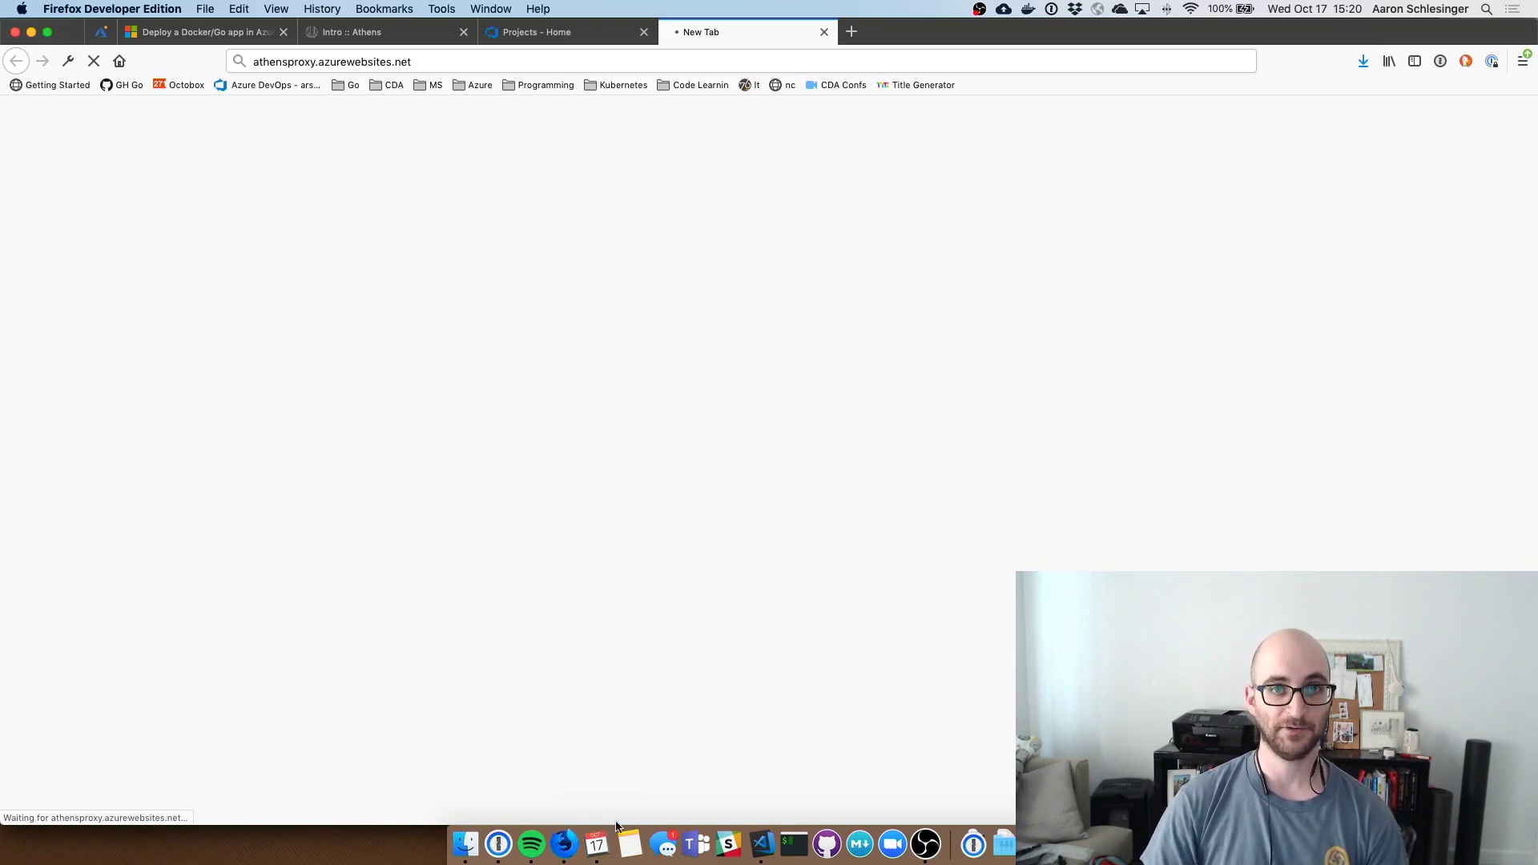
key("super+Tab")
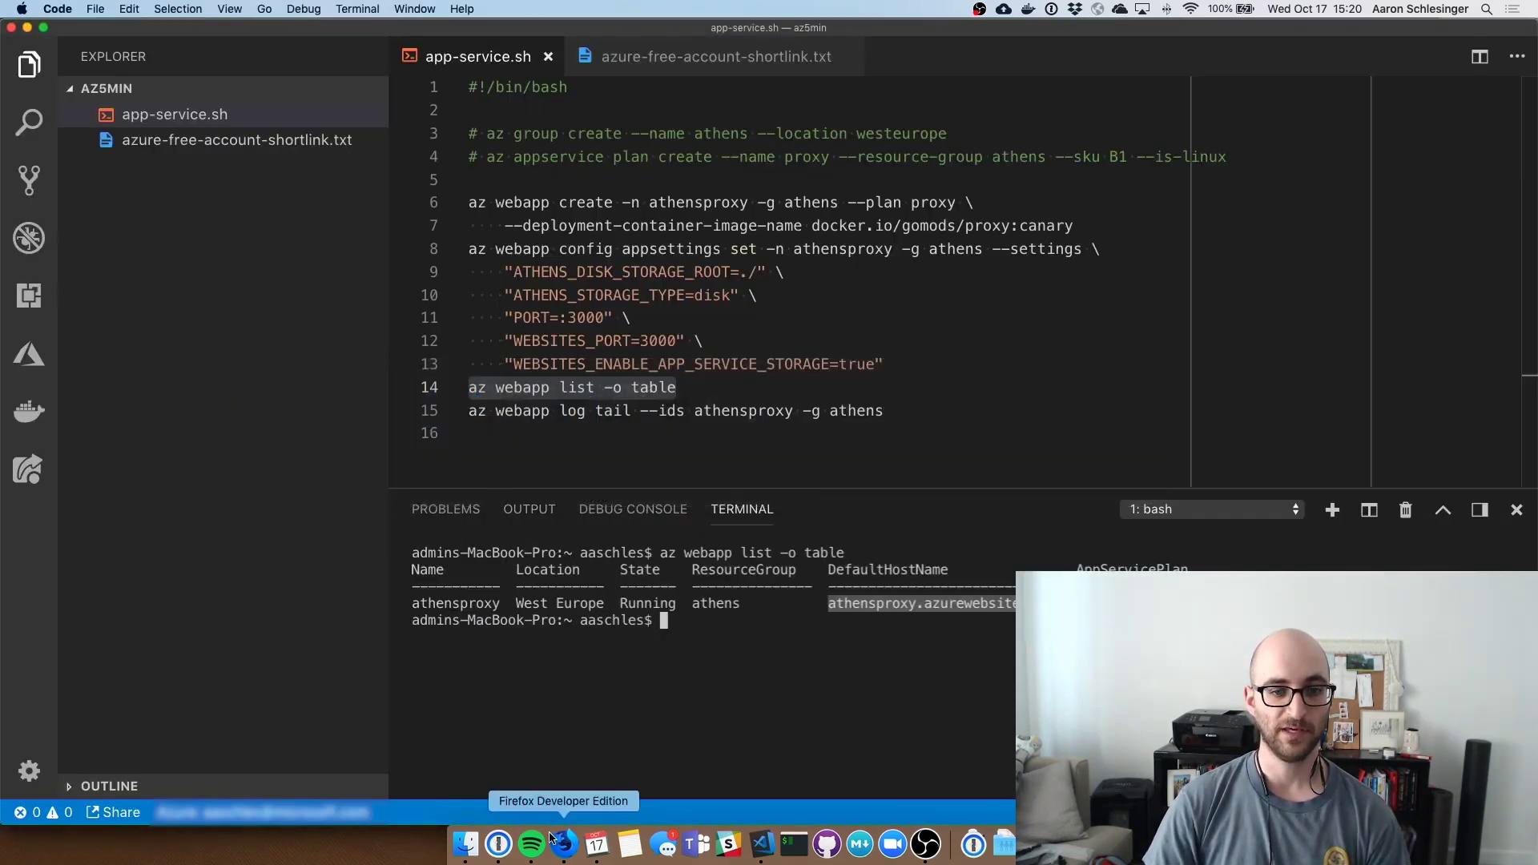
Step: Refresh the Azure App Services list and open the athensproxy service overview
left_click(560, 846)
left_click(109, 37)
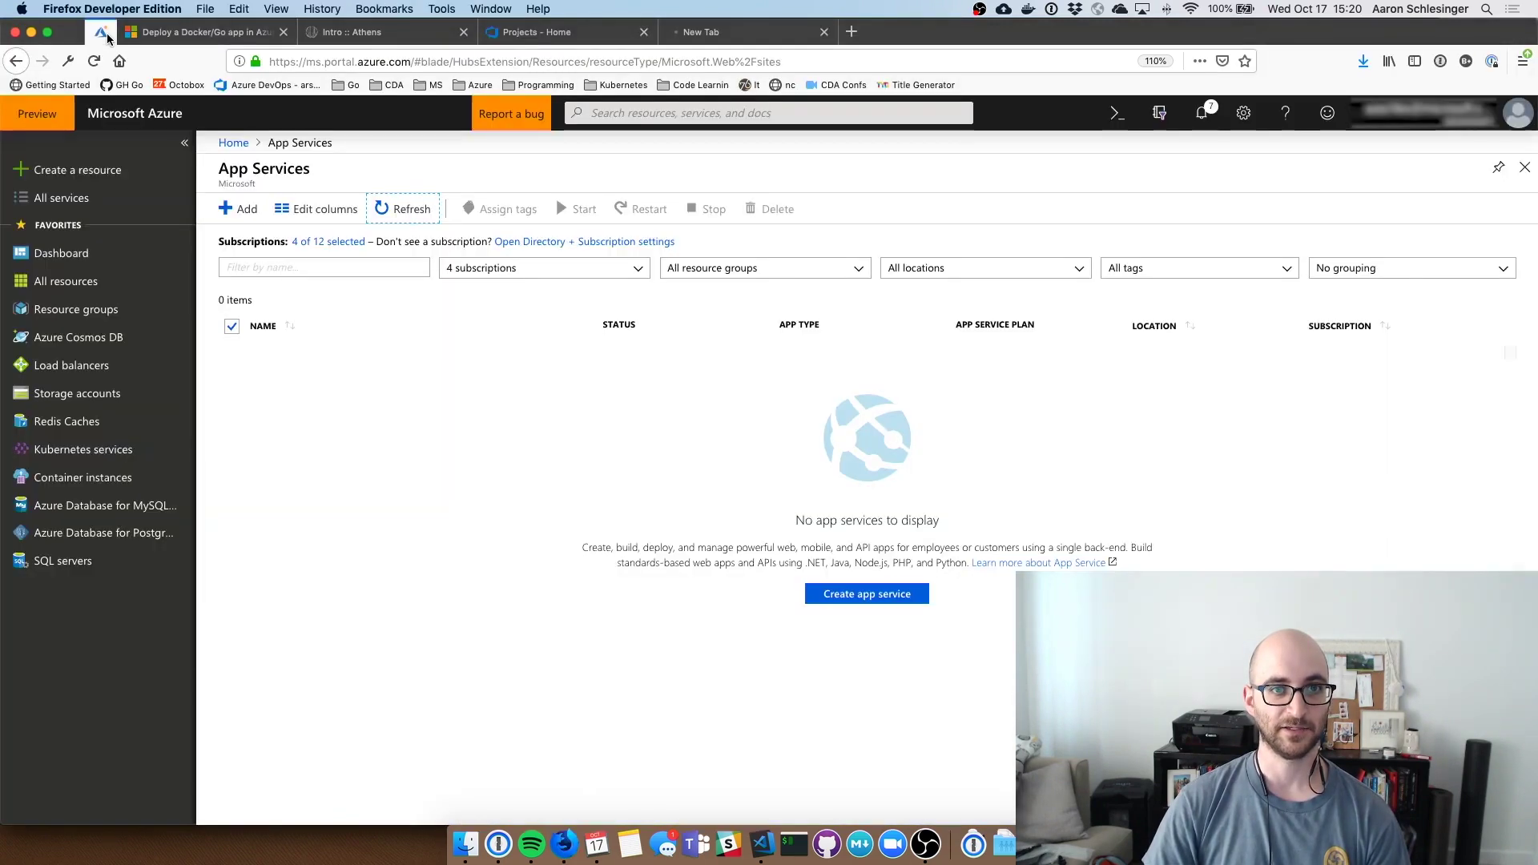
left_click(405, 209)
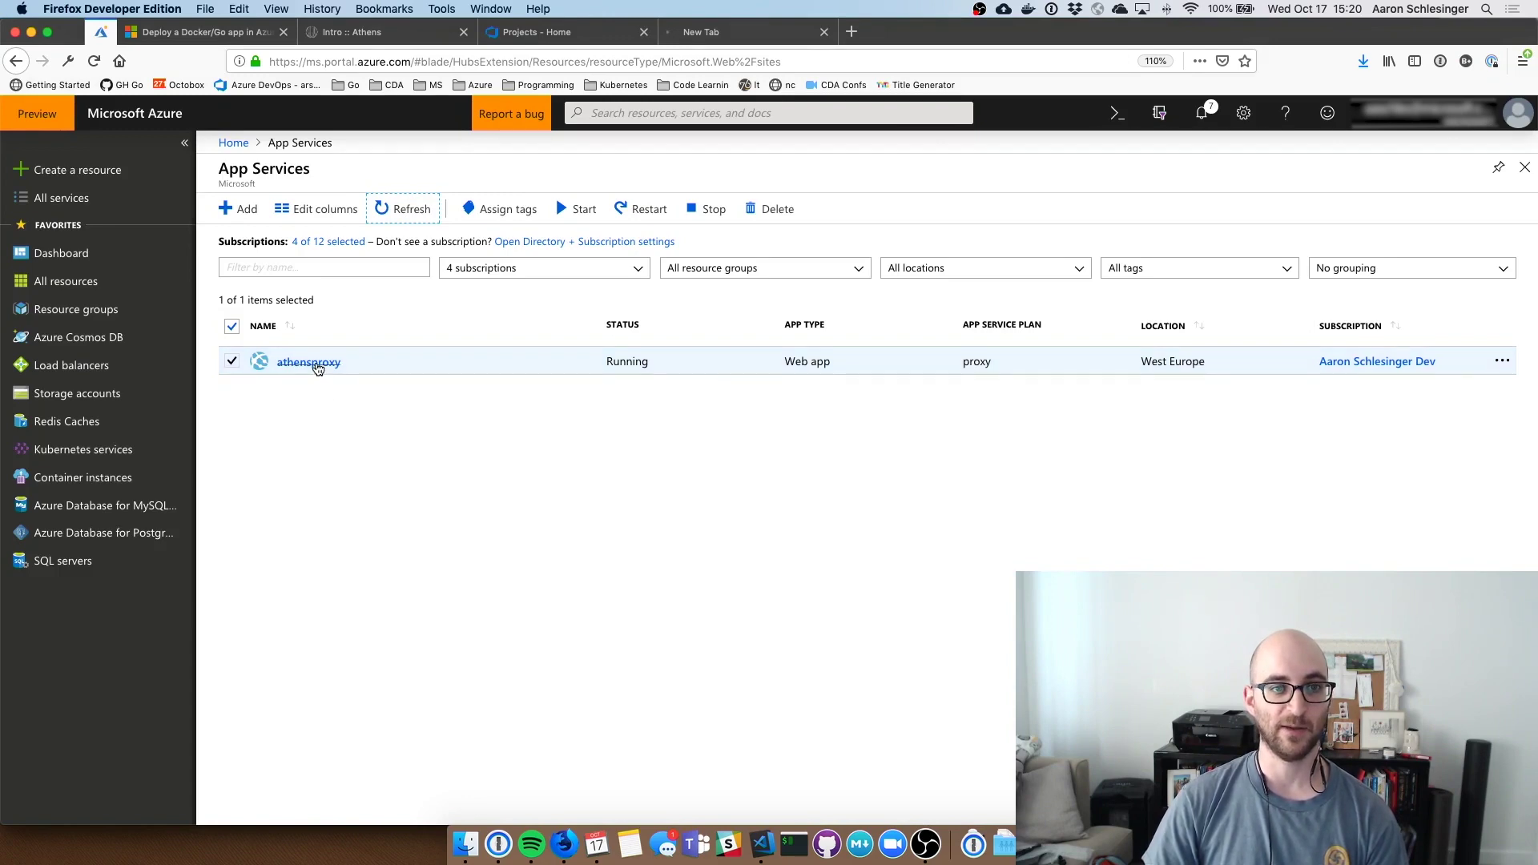
left_click(308, 363)
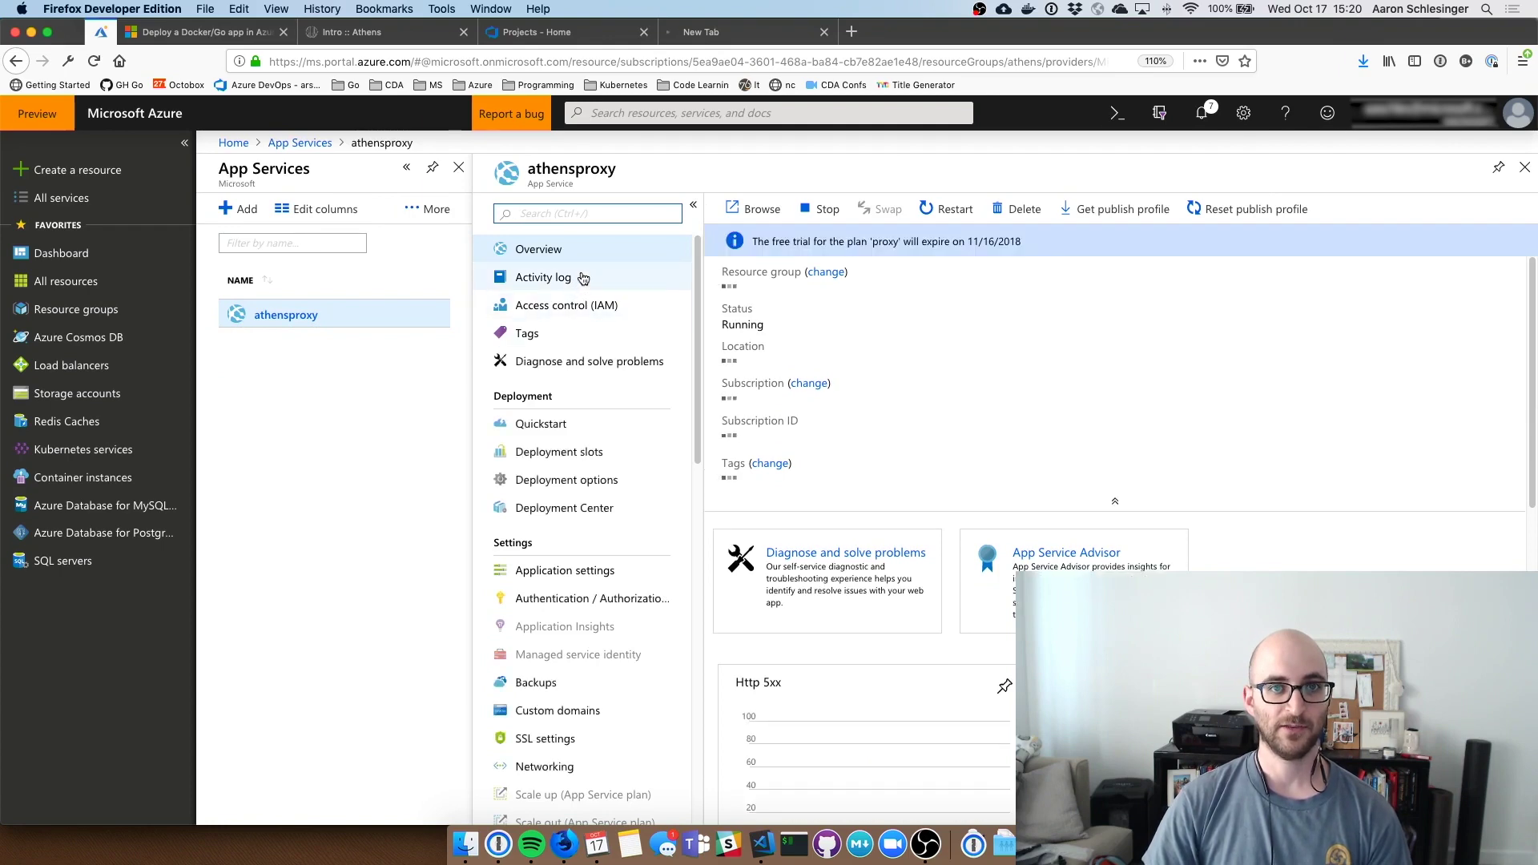
scroll(582, 282, "down", 1)
scroll(583, 281, "down", 2)
scroll(578, 362, "down", 2)
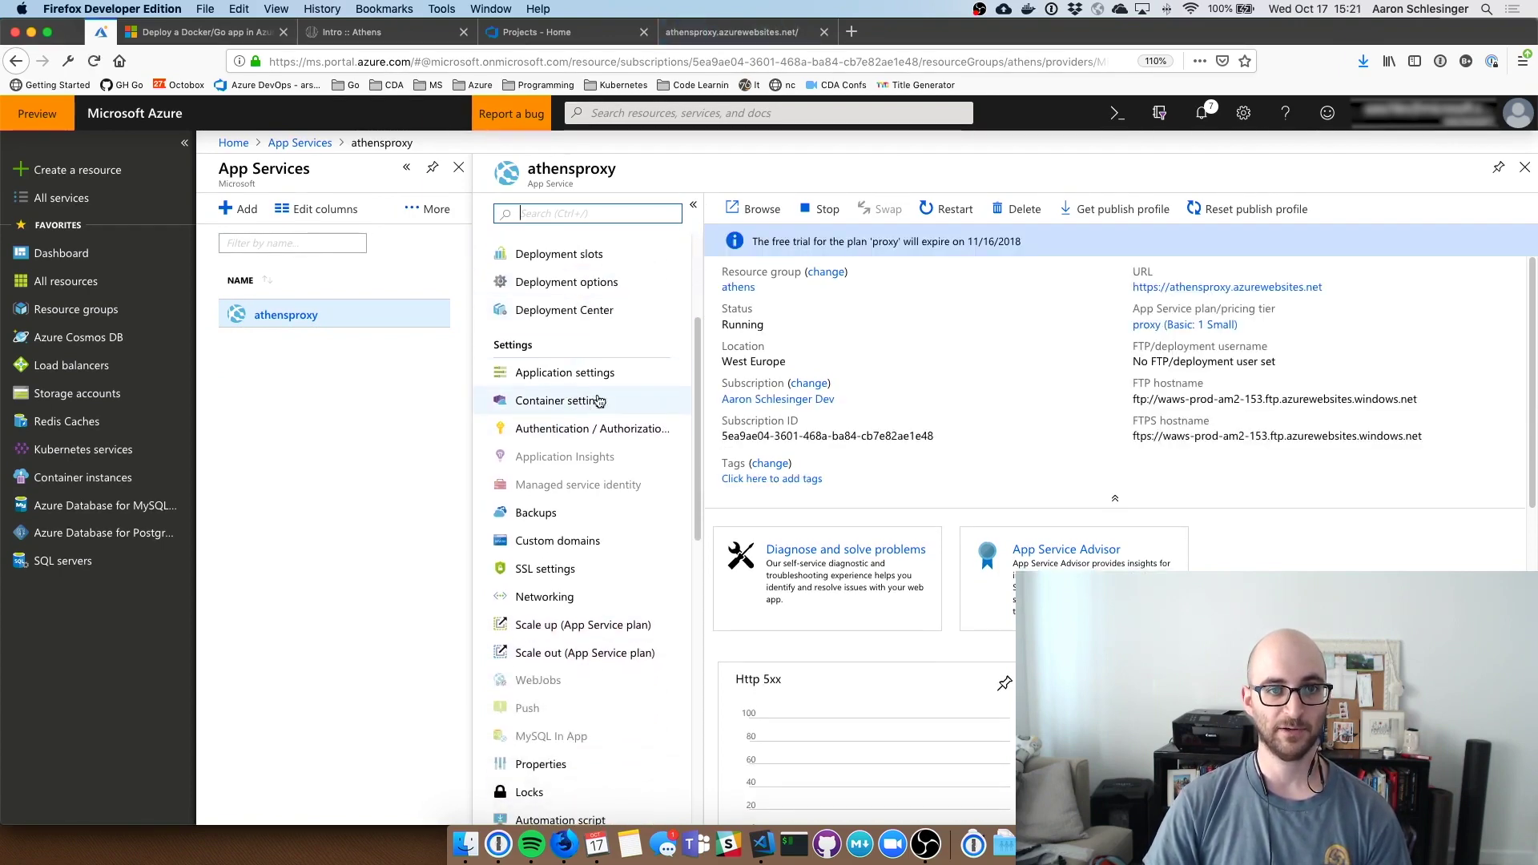
scroll(601, 415, "up", 3)
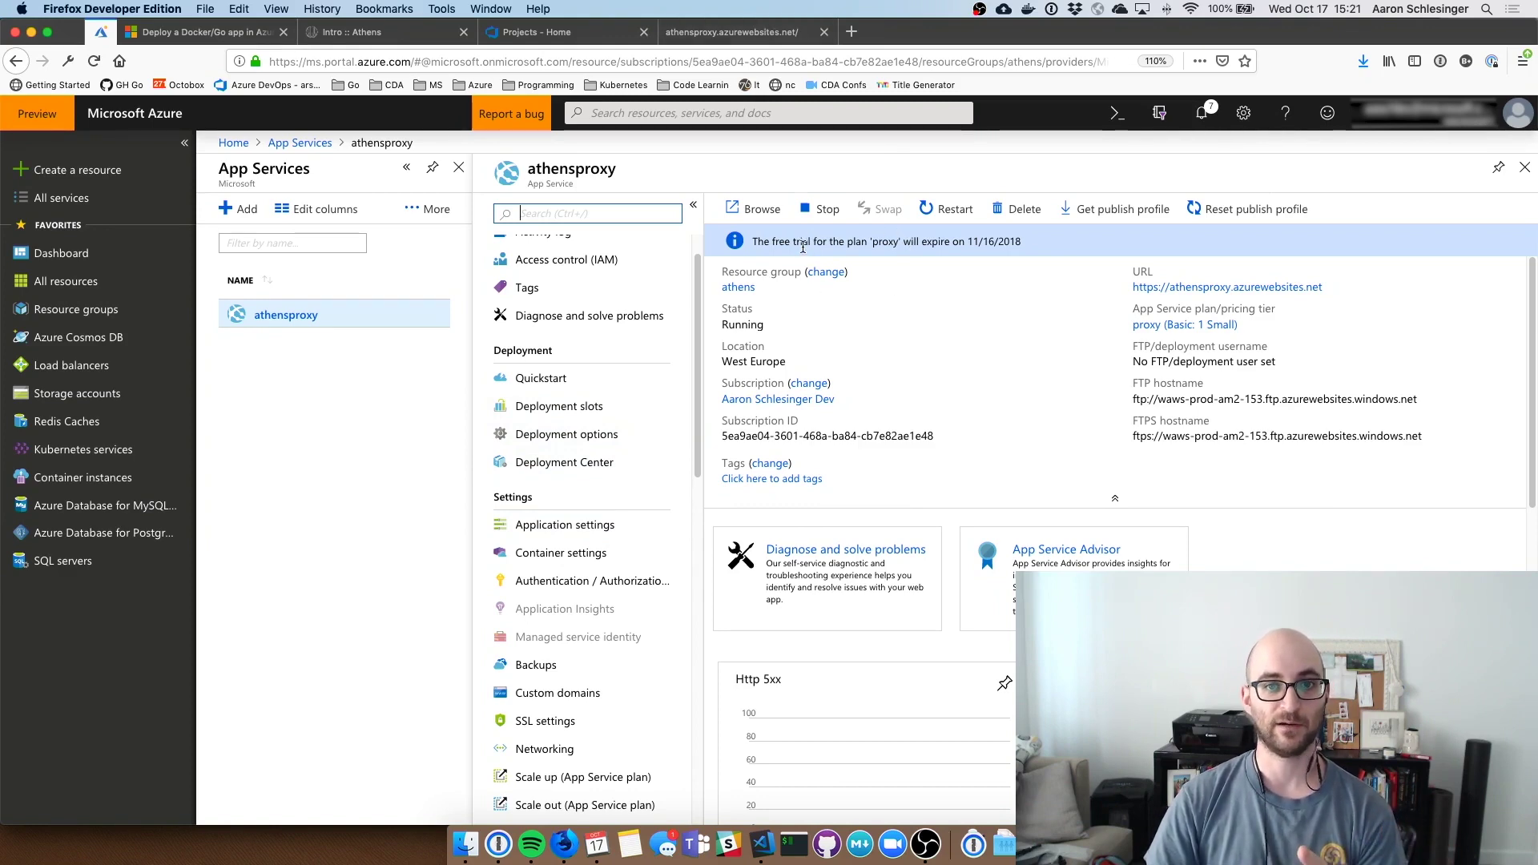
Step: Switch to the athensproxy.azurewebsites.net tab showing 'Welcome to The Athen Proxy'
left_click(737, 34)
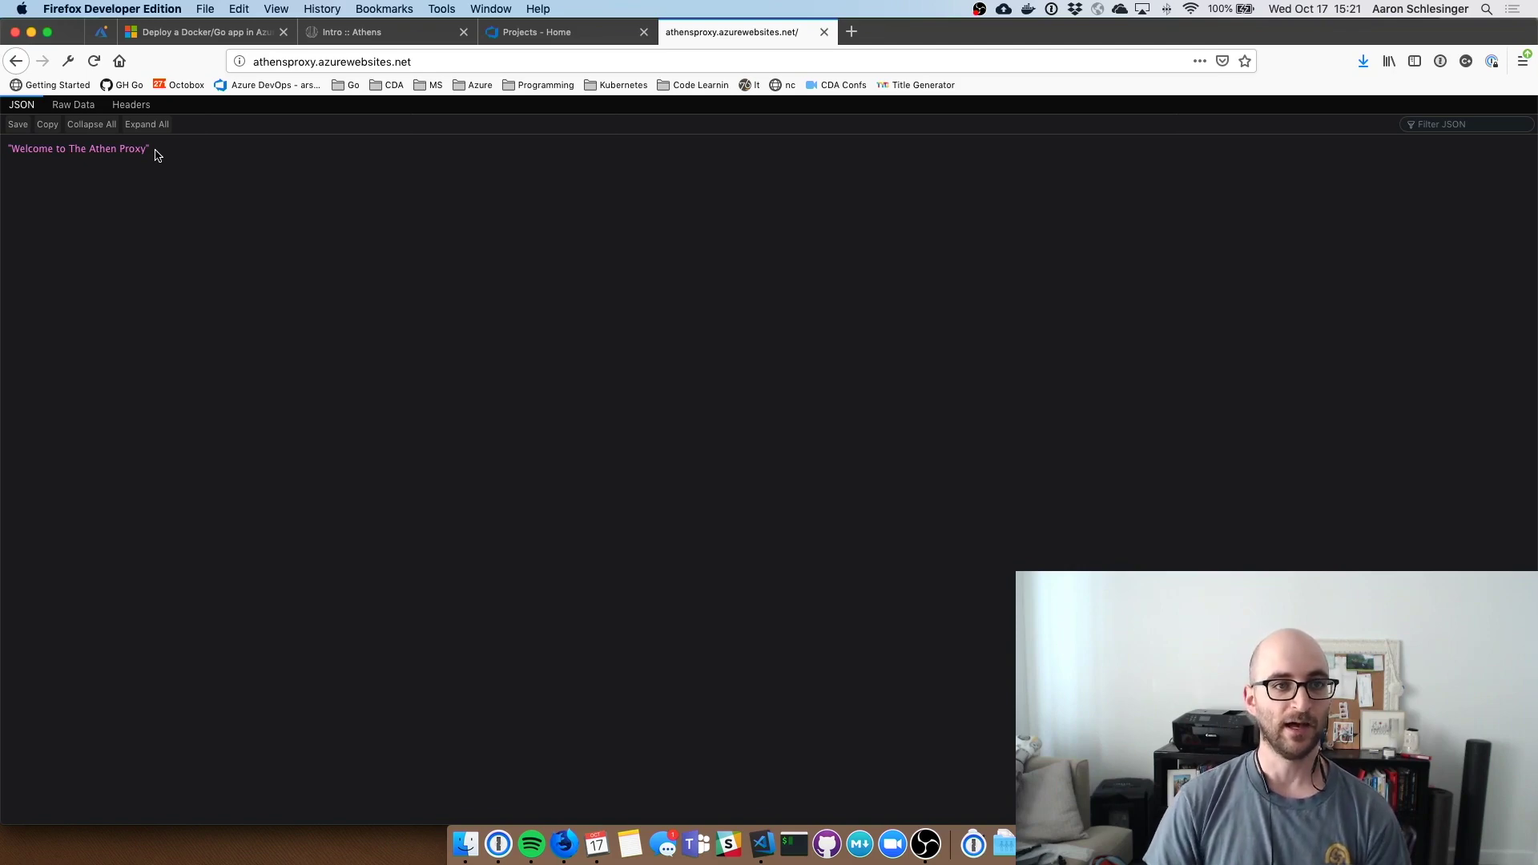
Step: Browse the Athens docs to Installing Athens > Shared Team Instance, then return to VS Code
left_click(391, 34)
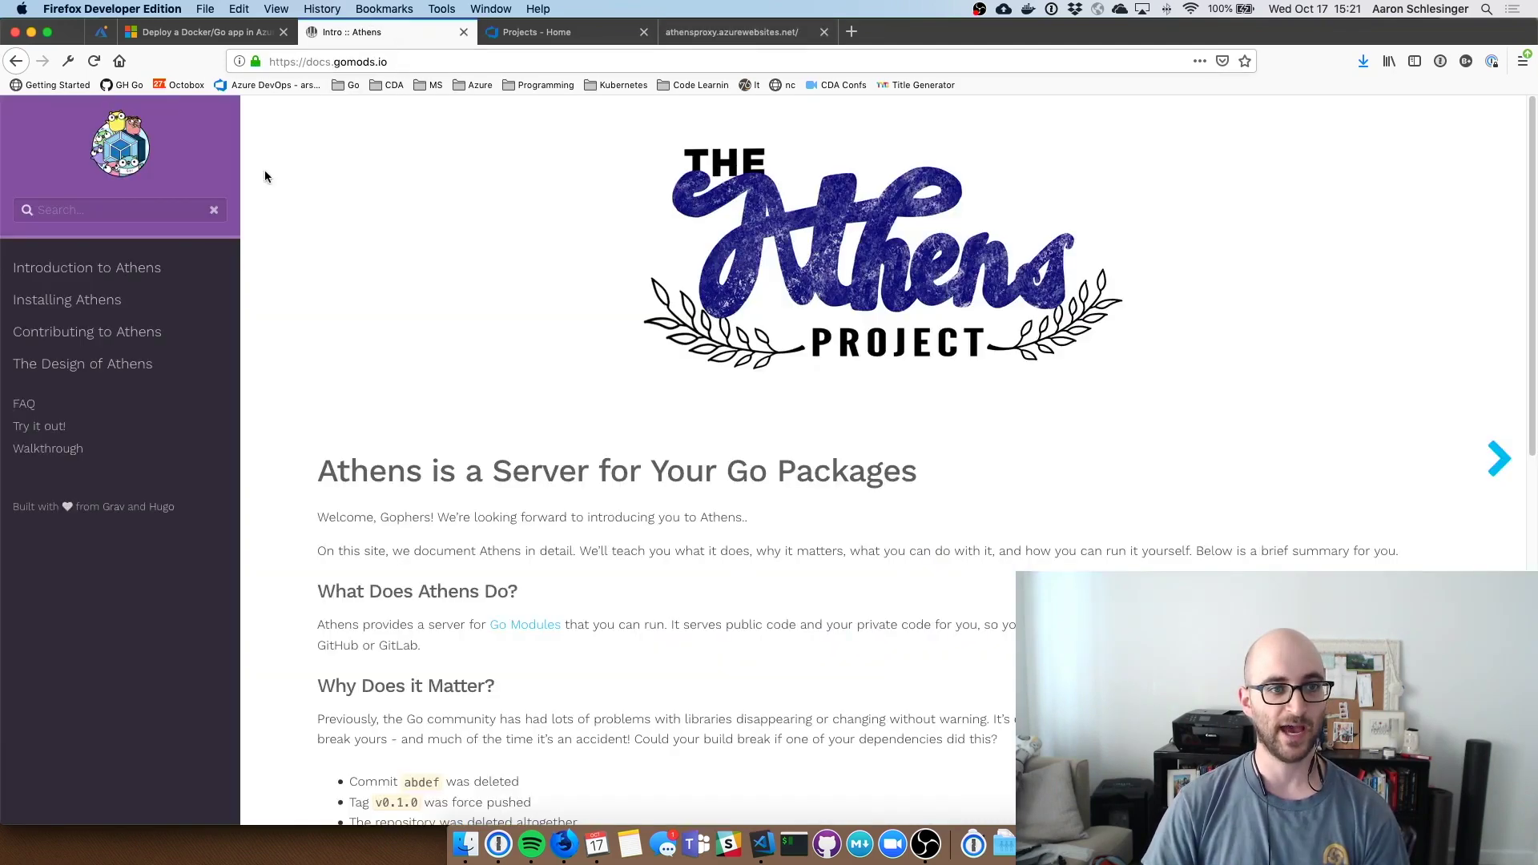
left_click(117, 305)
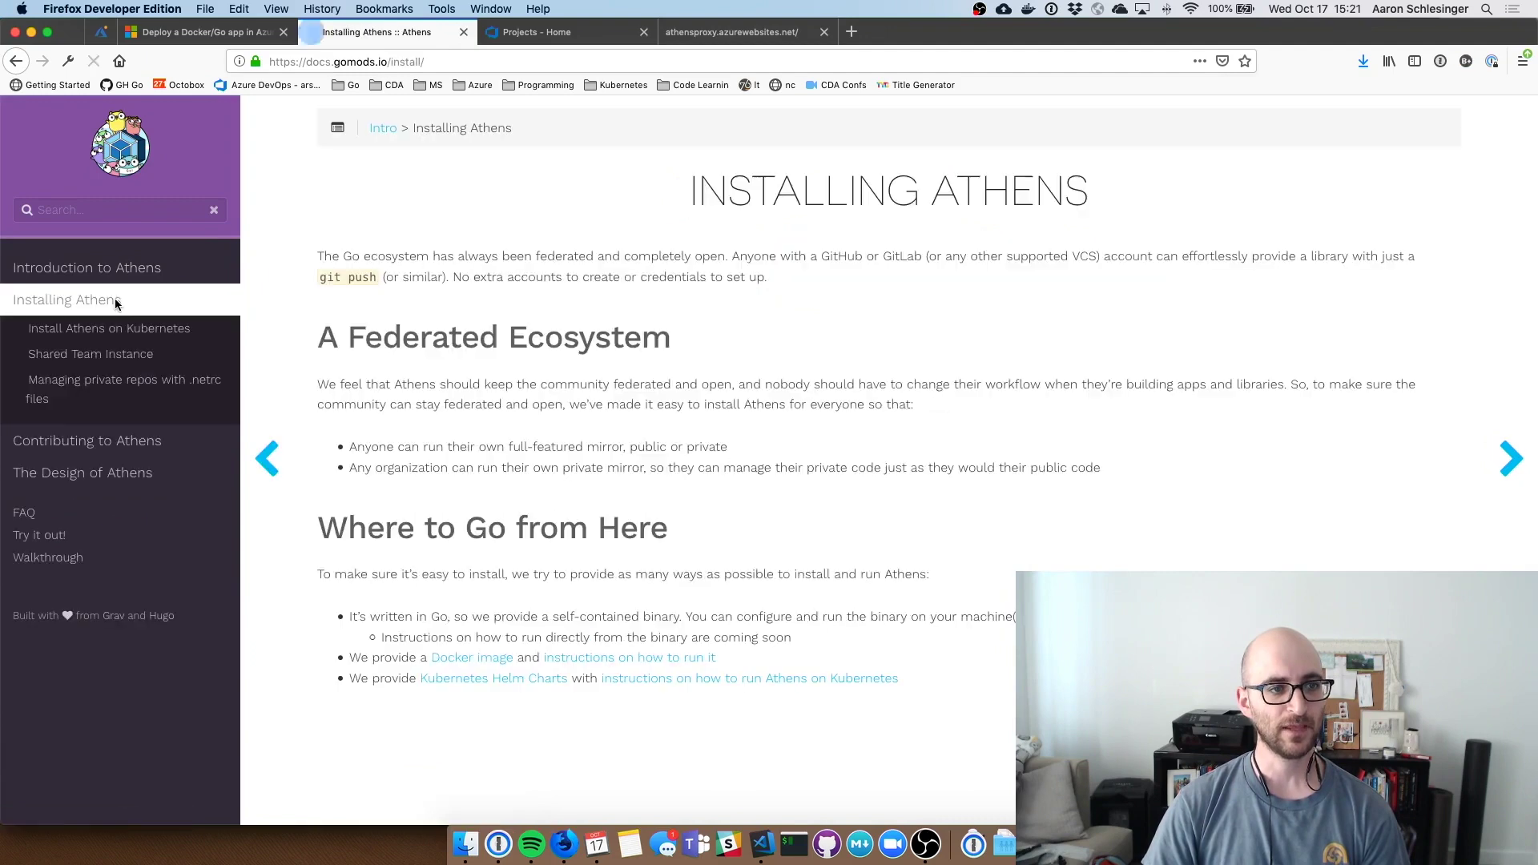
left_click(107, 356)
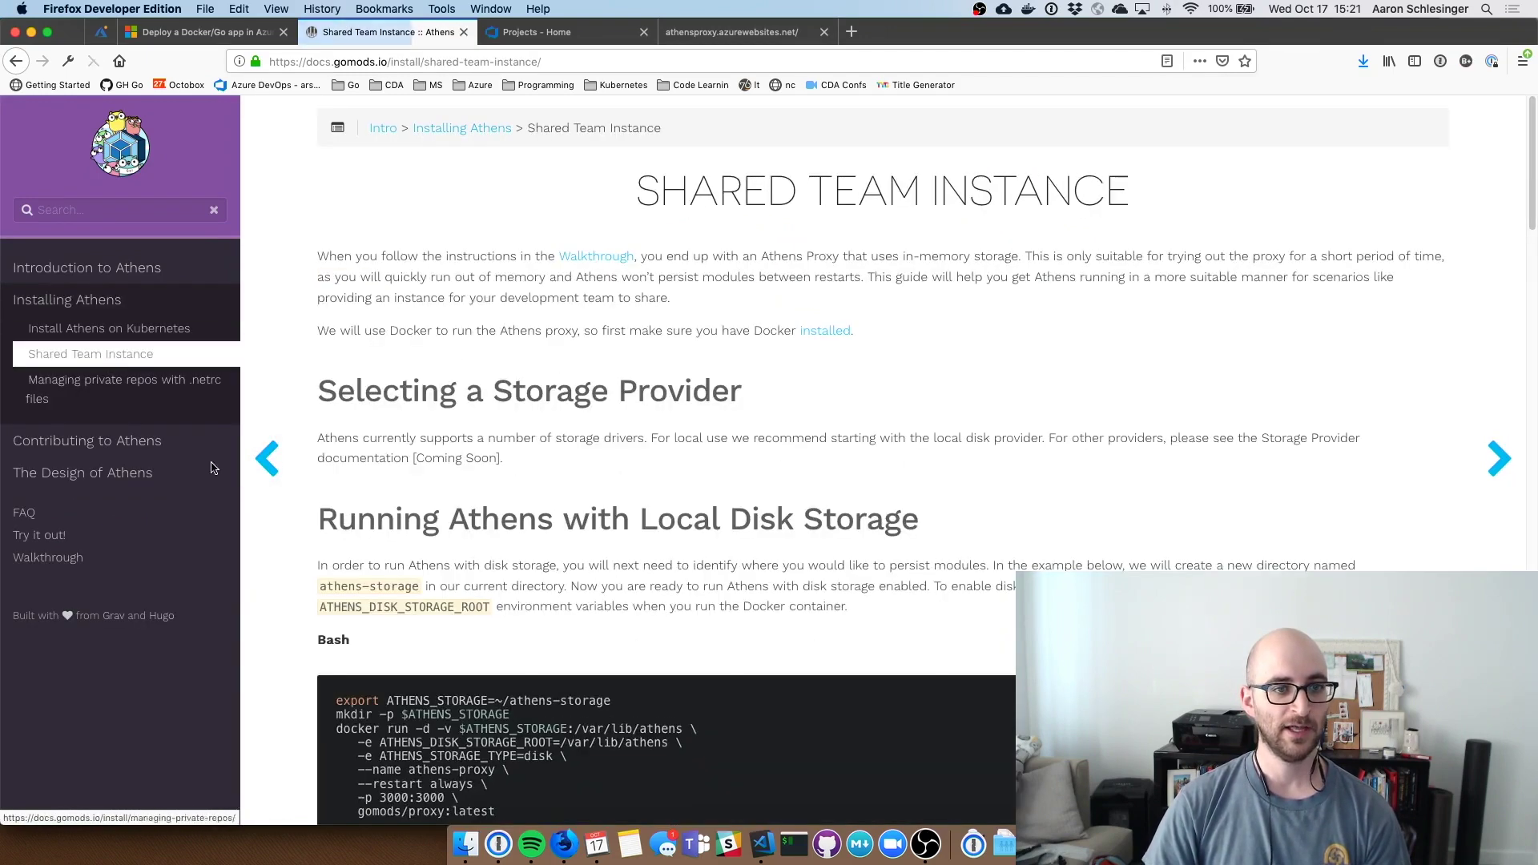
scroll(295, 597, "down", 2)
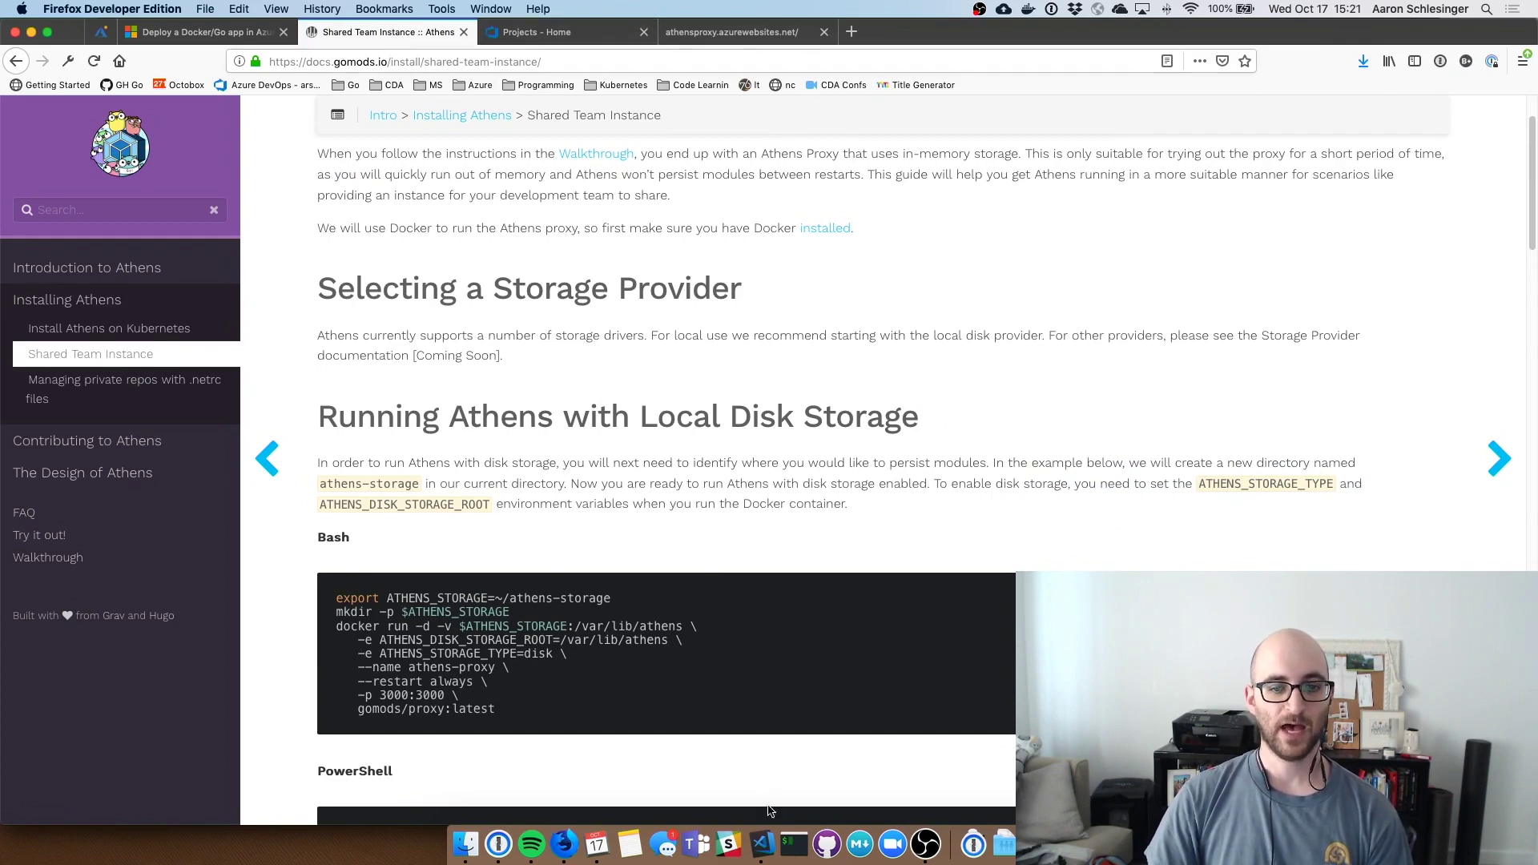
left_click(761, 844)
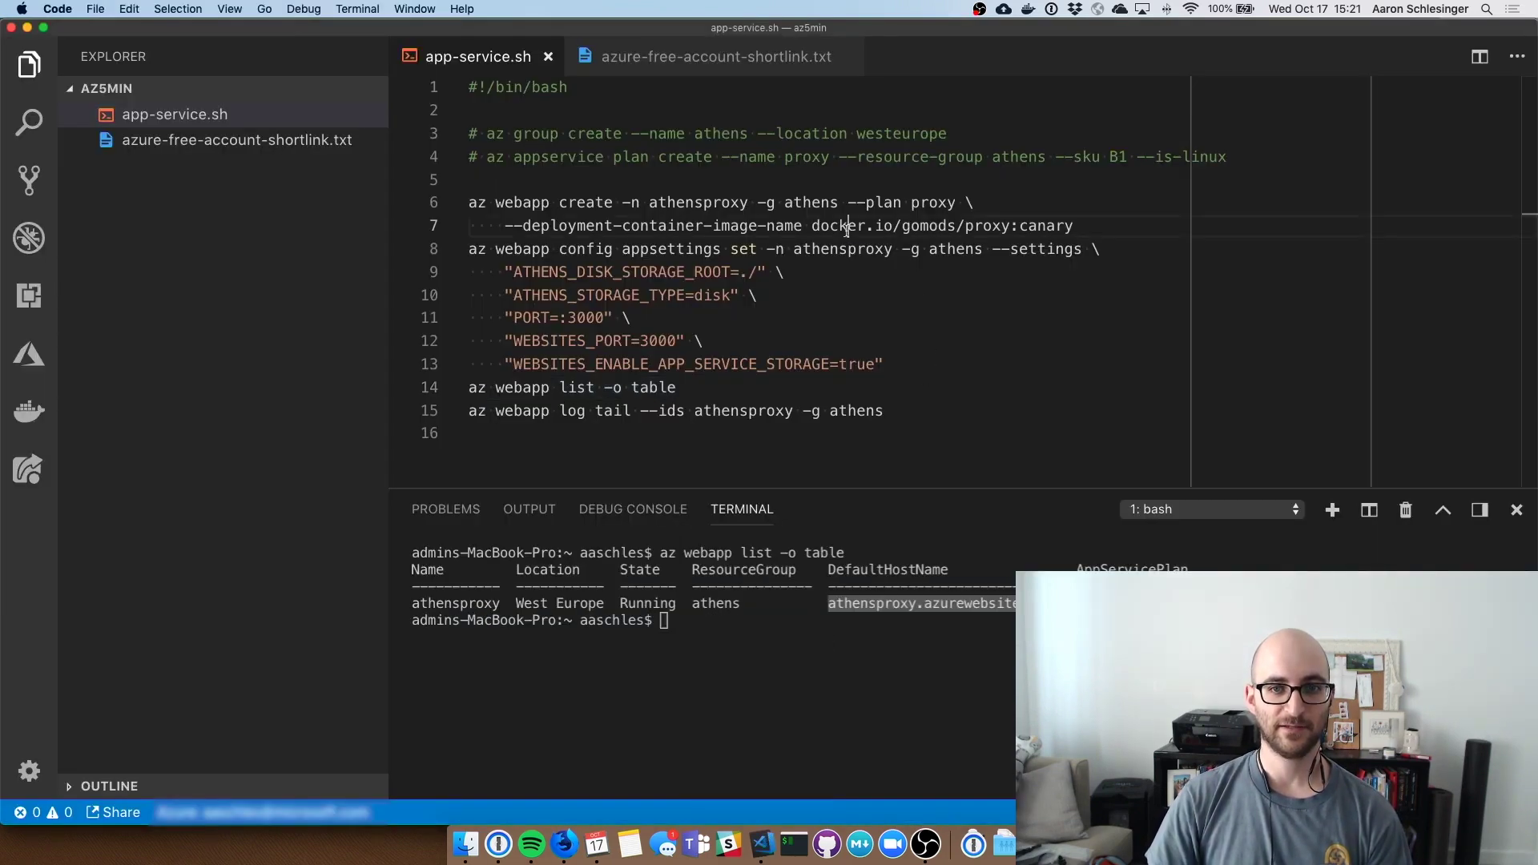
Step: Highlight the docker.io/gomods/proxy:canary image on line 7, then show the Azure DevOps Projects page
mouse_move(841, 226)
left_mouse_down()
mouse_move(1005, 211)
mouse_move(1041, 226)
left_mouse_up()
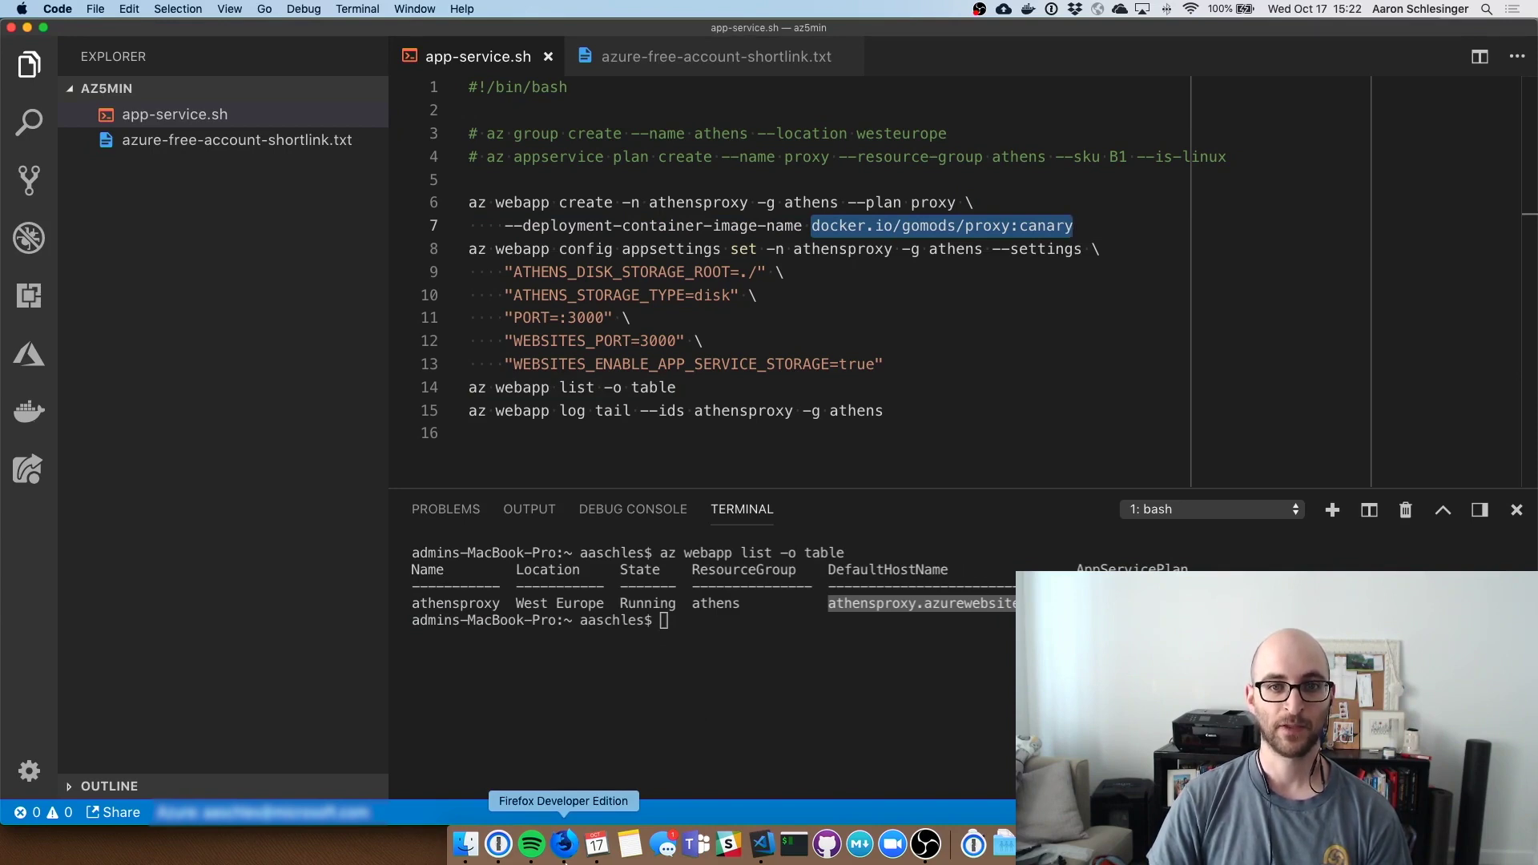
left_click(565, 844)
left_click(560, 37)
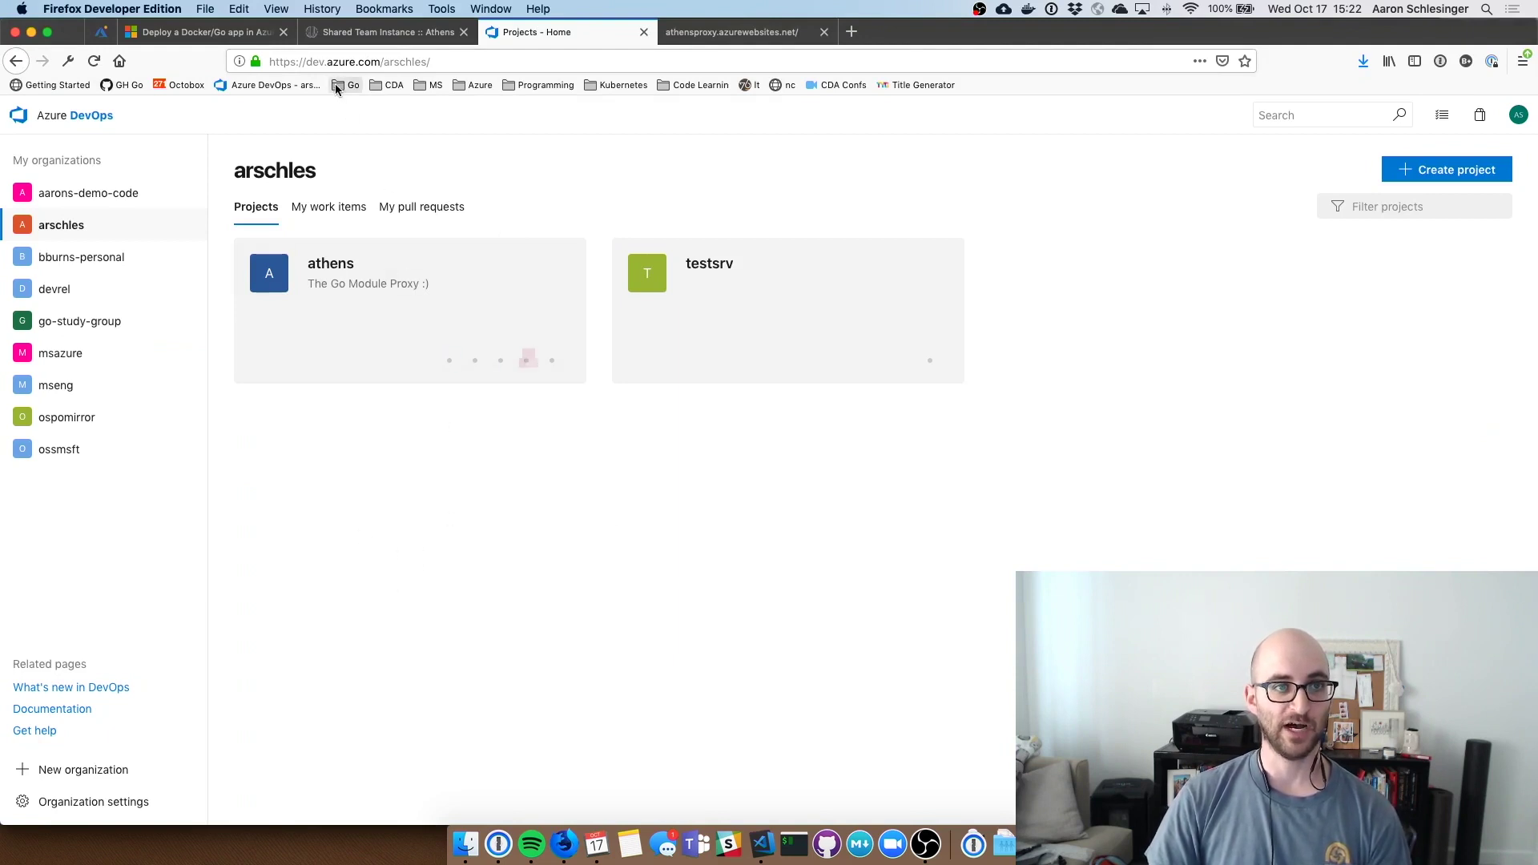
Step: Open the athens project on dev.azure.com and show its arschles.athens build pipeline history
left_click_drag(308, 61, 381, 61)
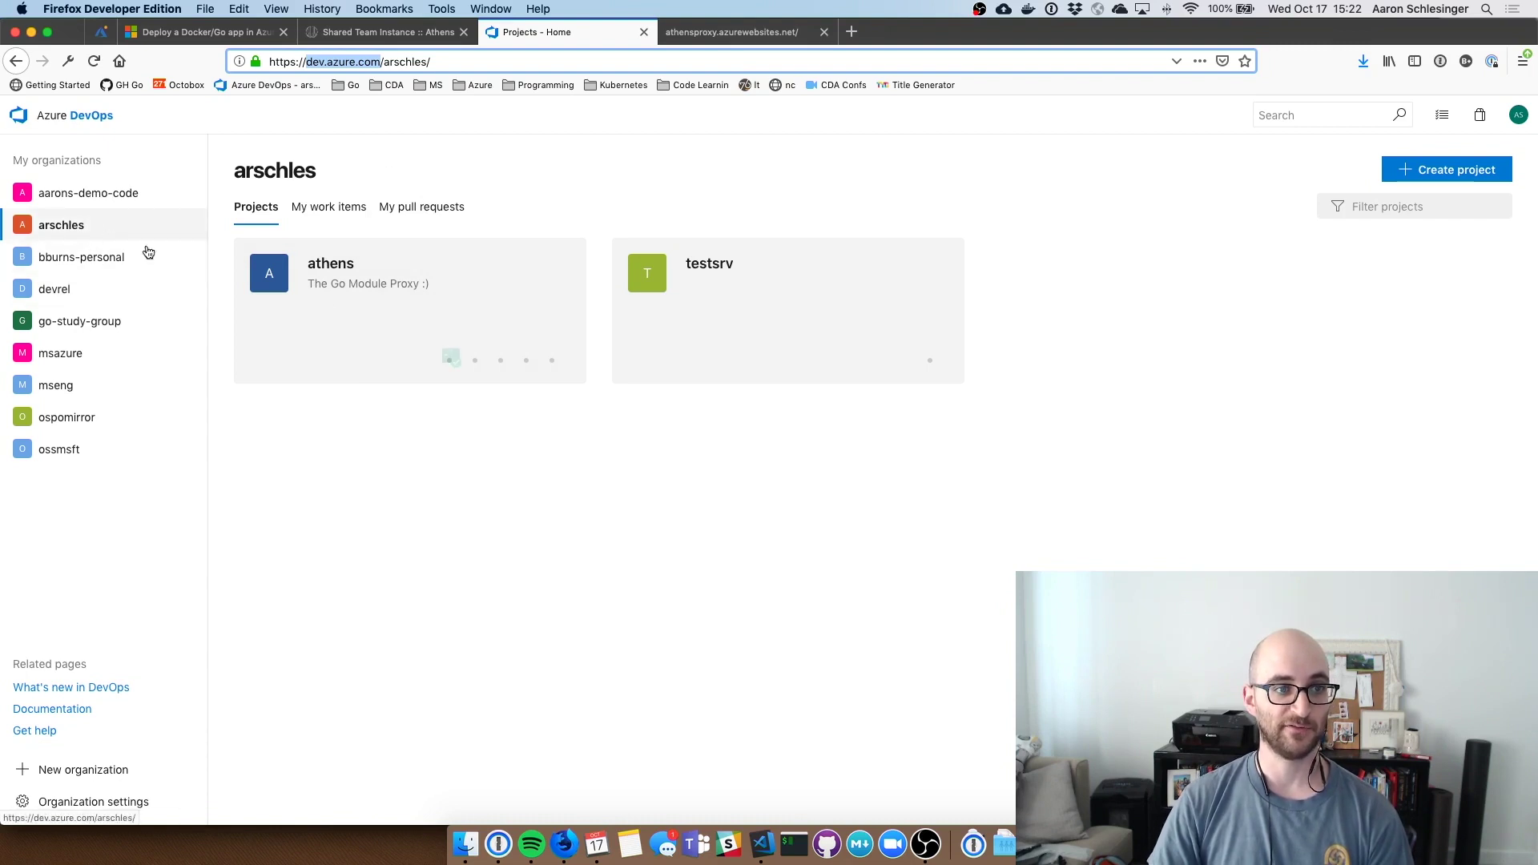
left_click(413, 316)
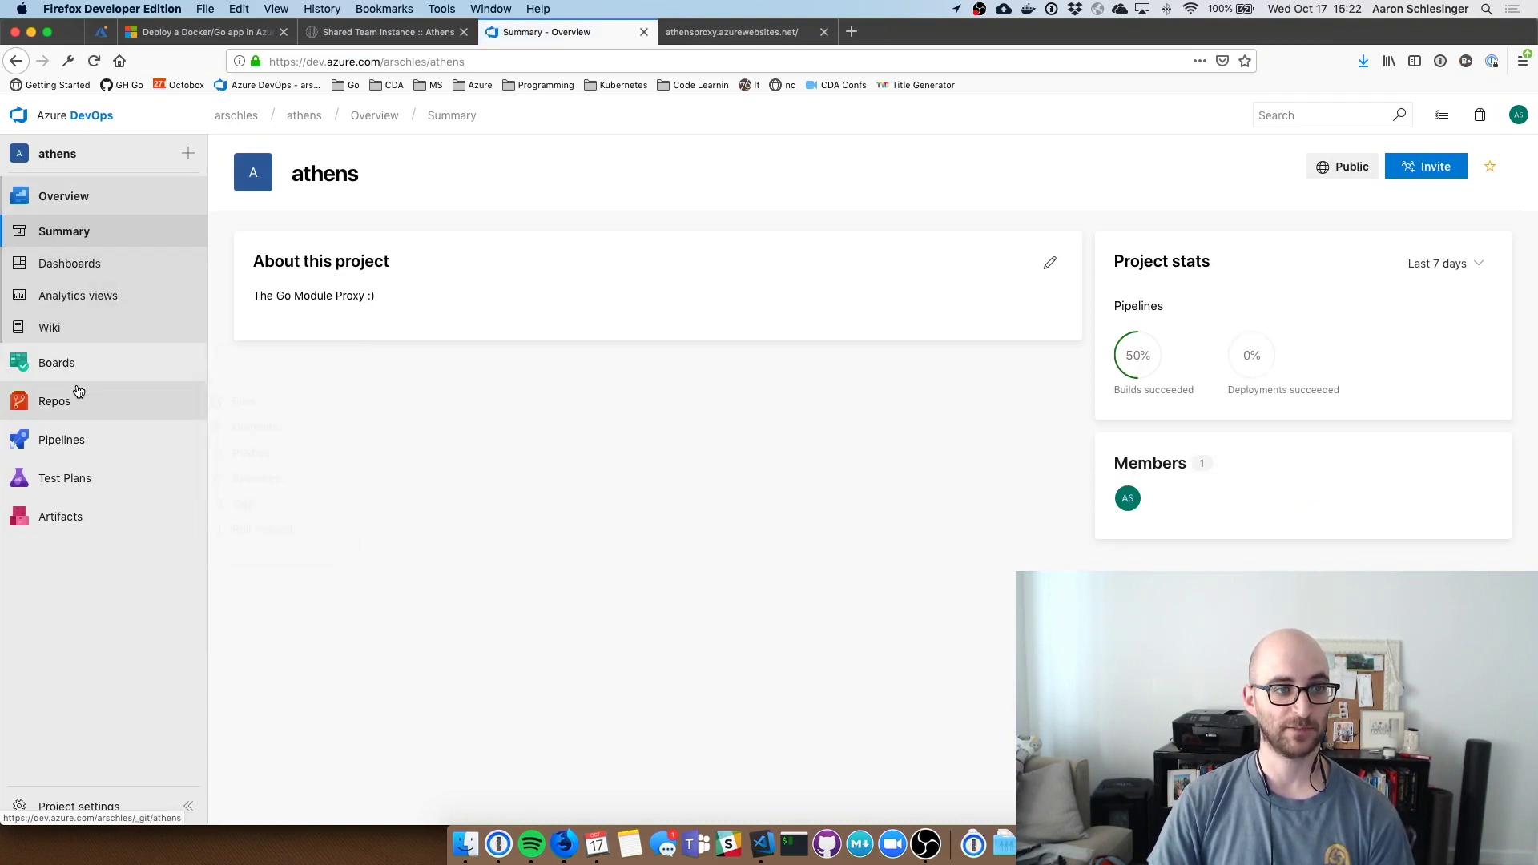
mouse_move(54, 401)
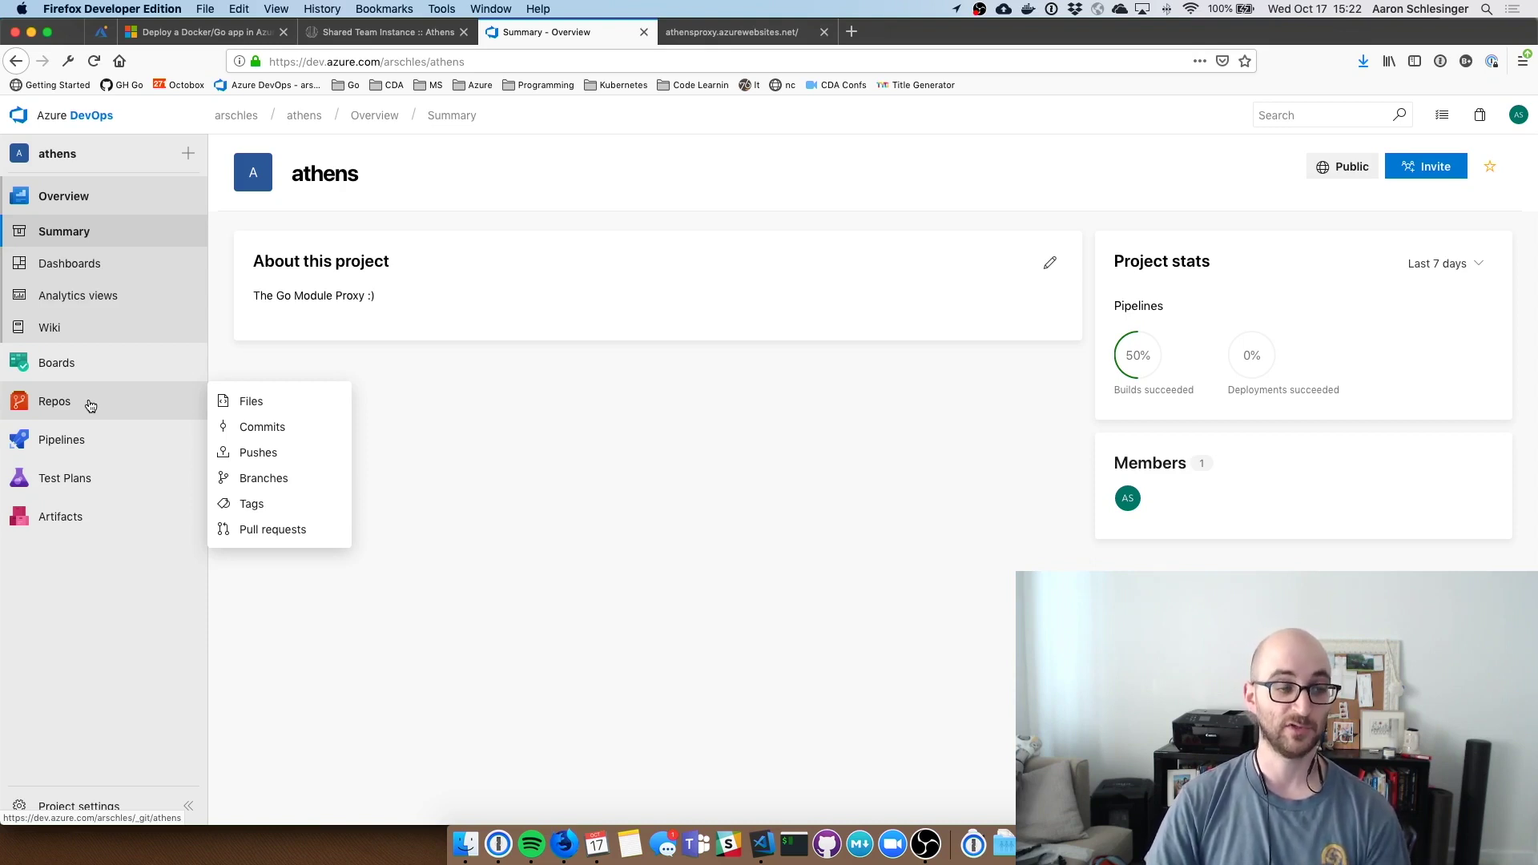
left_click(102, 441)
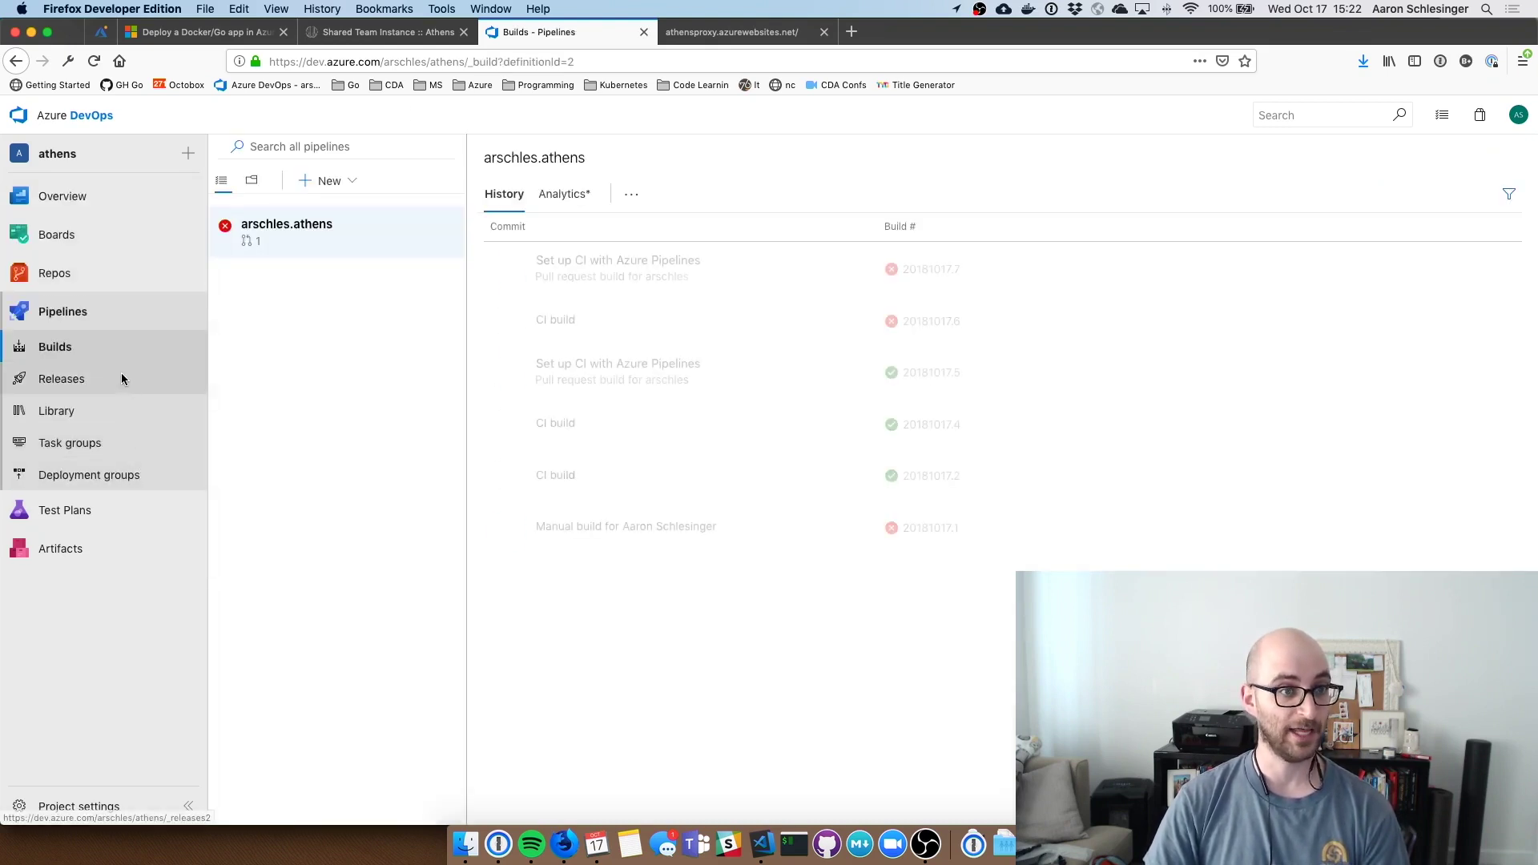